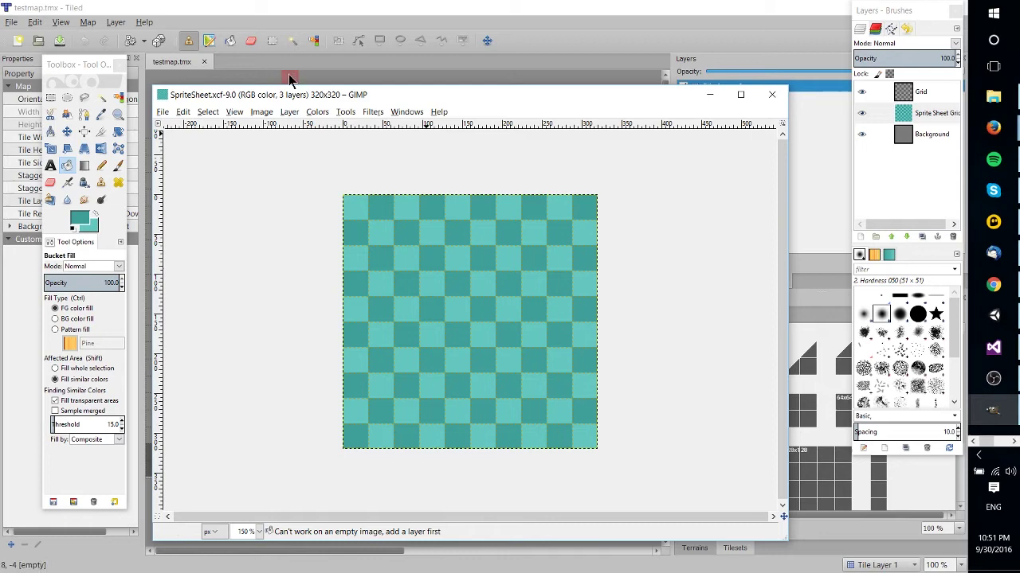
# Set up a new image with width 640 and height 320 pixels.
pyautogui.click(541, 40)
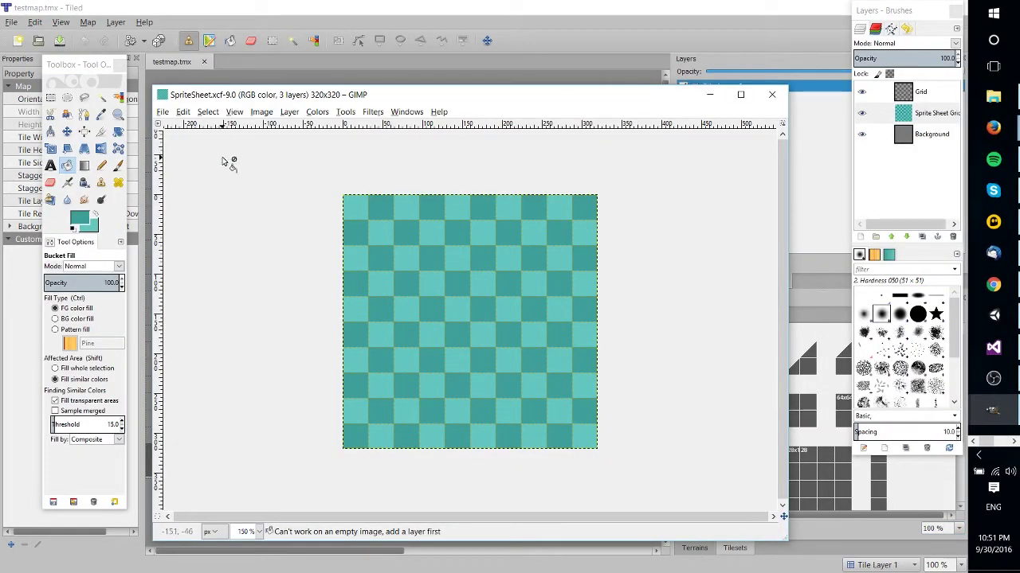
pyautogui.click(162, 112)
pyautogui.click(169, 126)
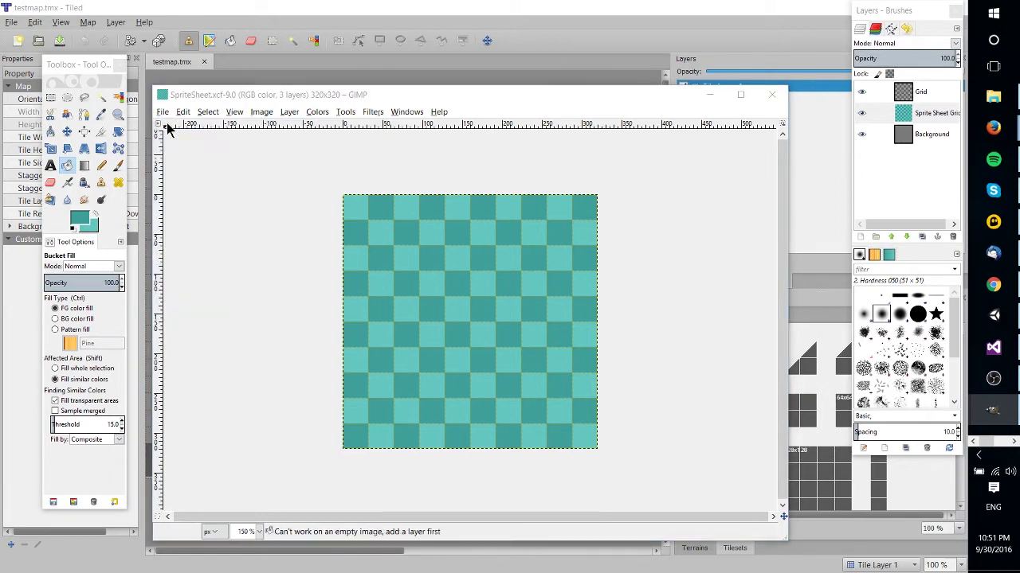
pyautogui.moveTo(474, 101); pyautogui.dragTo(612, 163)
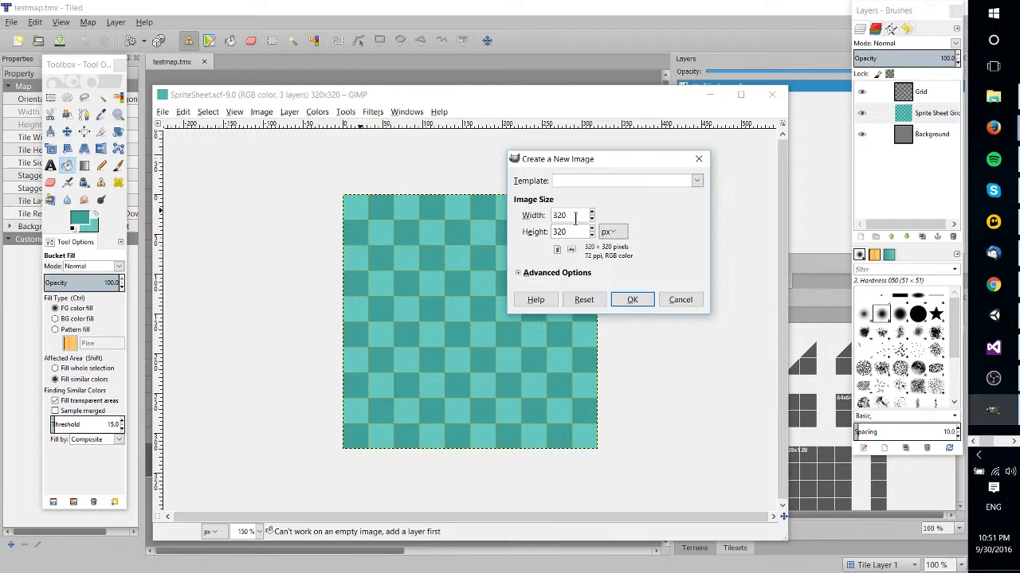
pyautogui.moveTo(575, 219); pyautogui.dragTo(527, 220)
pyautogui.write('640')
# Create the 640x320 image and enlarge its window so the canvas fills it.
pyautogui.click(629, 298)
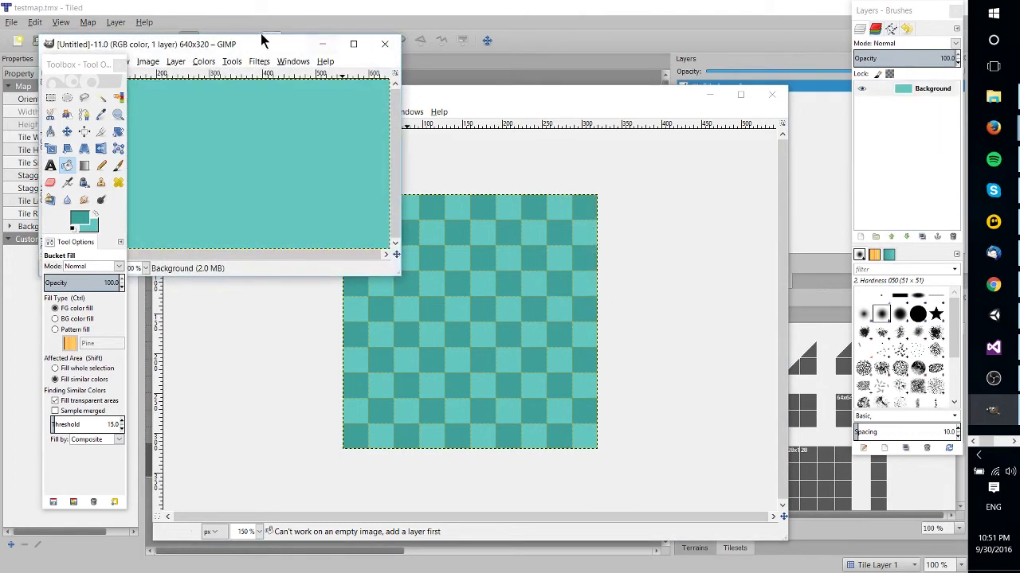
pyautogui.moveTo(261, 38); pyautogui.dragTo(452, 41)
pyautogui.press('-')
pyautogui.press('-')
pyautogui.press('-')
pyautogui.press('-')
pyautogui.press('-')
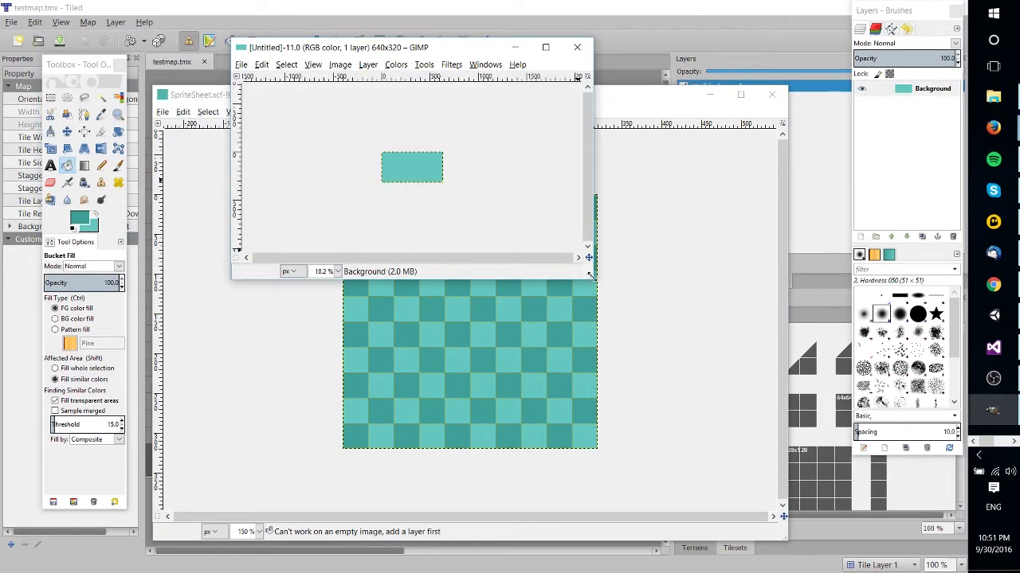
pyautogui.moveTo(589, 265); pyautogui.dragTo(766, 430)
pyautogui.press('+')
pyautogui.press('+')
pyautogui.press('+')
pyautogui.press('+')
pyautogui.press('+')
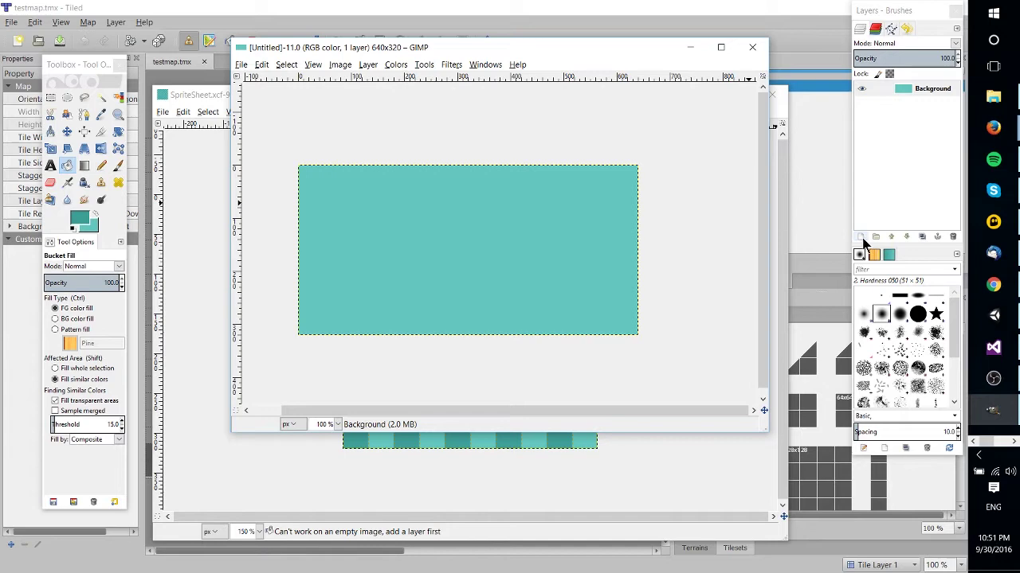
# Replace the teal Background layer with a new transparent 640x320 layer.
pyautogui.click(954, 238)
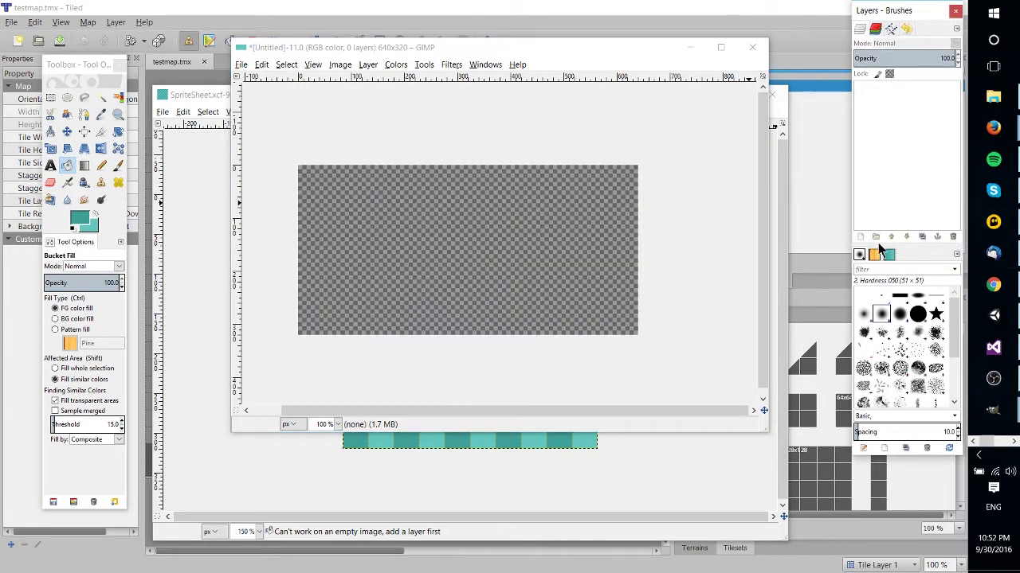
pyautogui.click(720, 47)
pyautogui.click(859, 238)
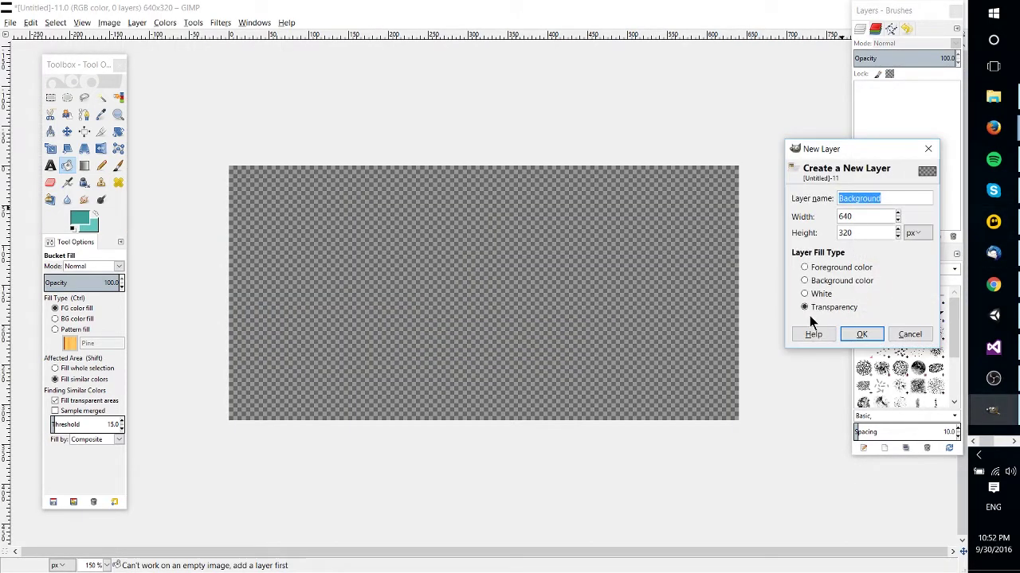
pyautogui.click(861, 334)
# Render a Checkerboard pattern with 32 px squares across the whole layer.
pyautogui.click(221, 24)
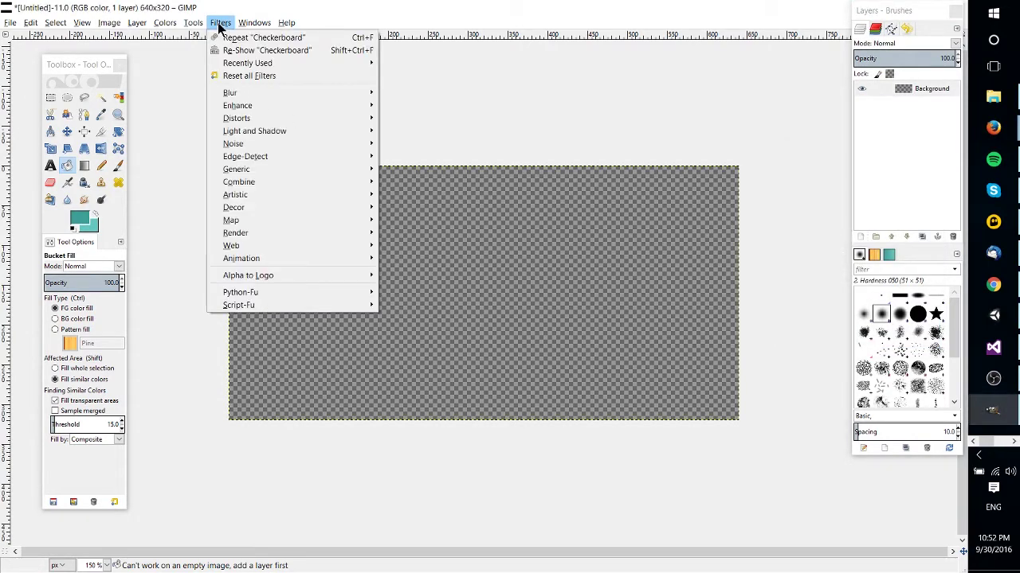
pyautogui.moveTo(258, 235)
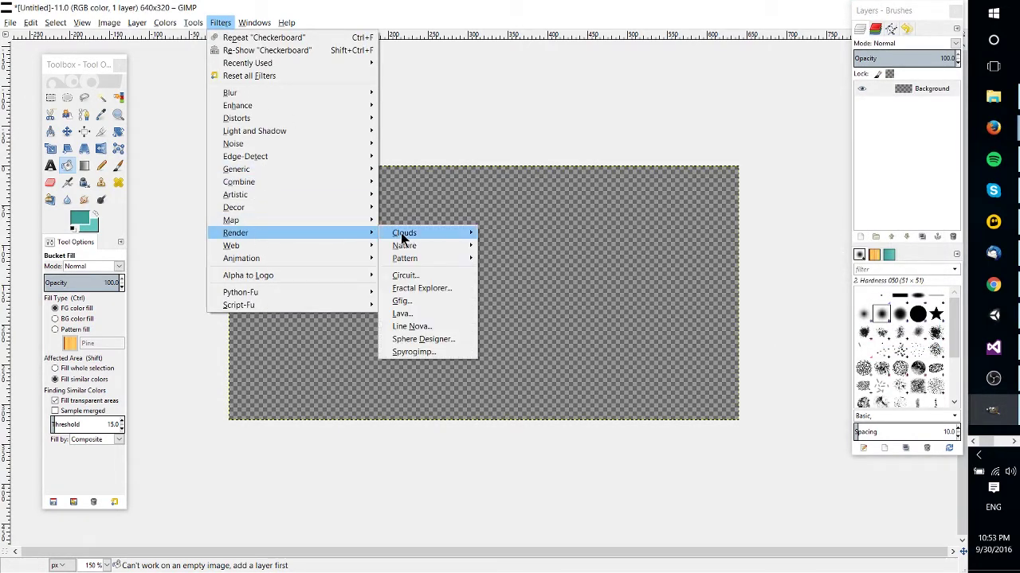
pyautogui.moveTo(414, 256)
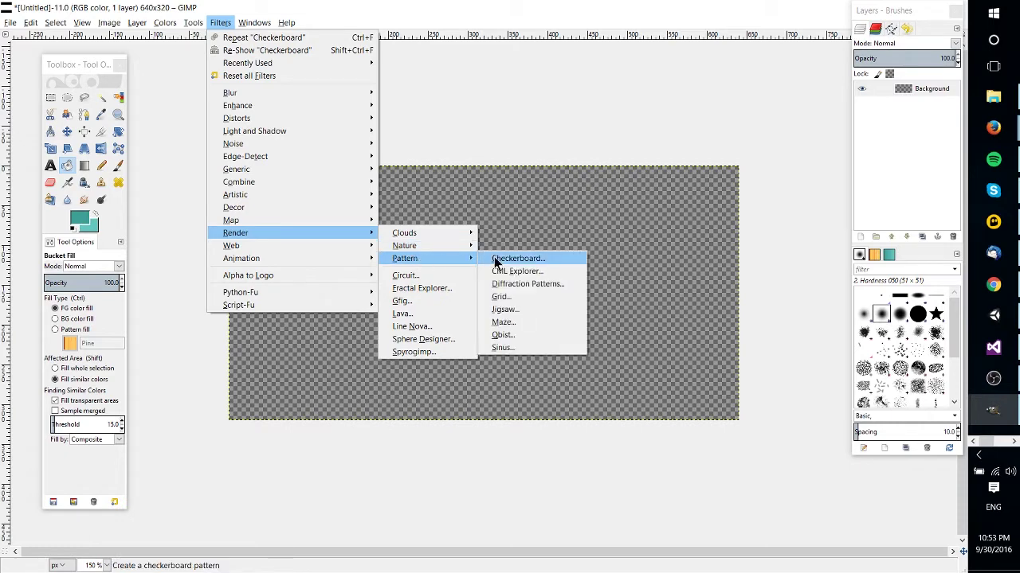
pyautogui.click(520, 259)
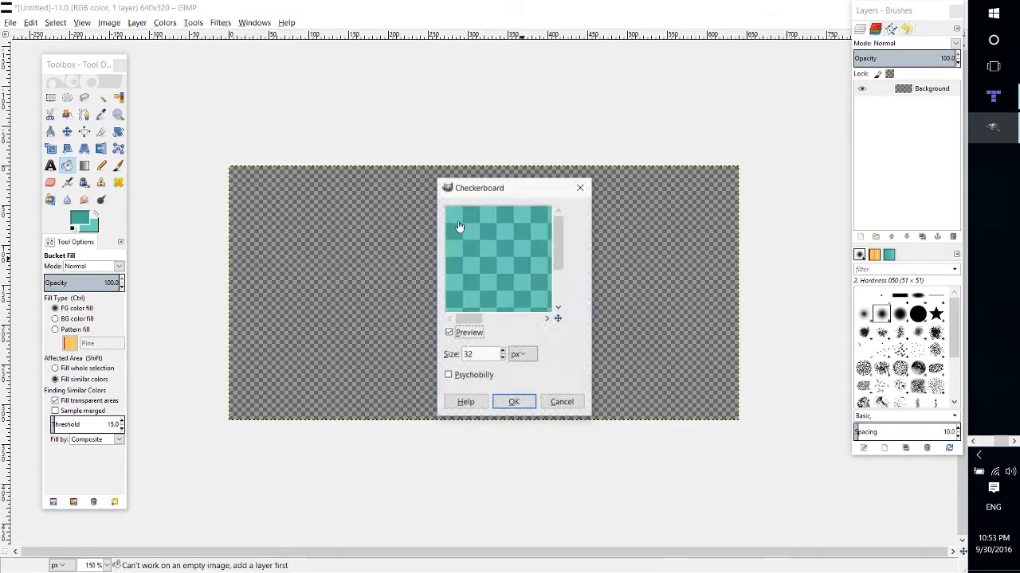
pyautogui.moveTo(599, 428); pyautogui.dragTo(781, 498)
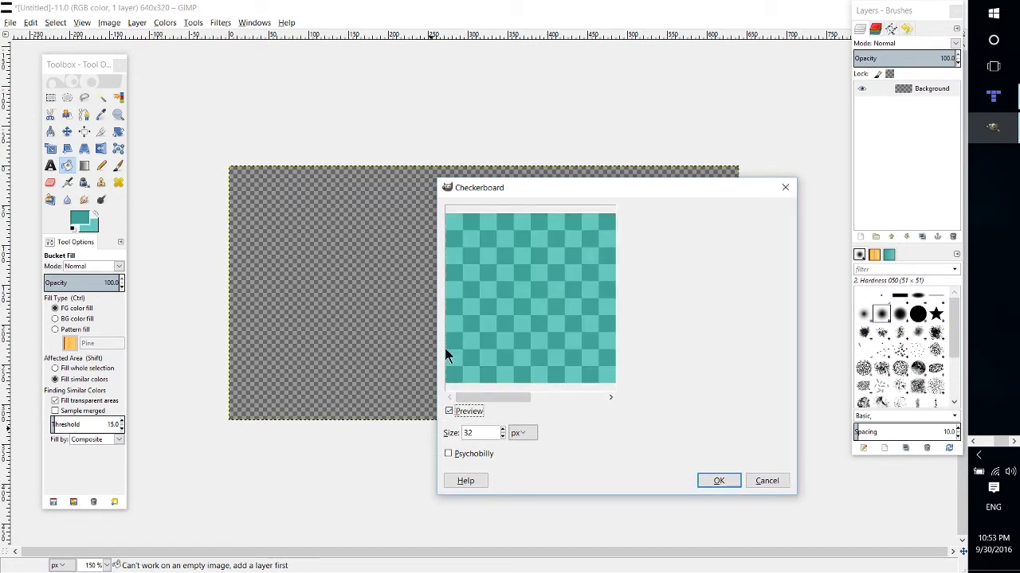
pyautogui.moveTo(436, 336); pyautogui.dragTo(274, 353)
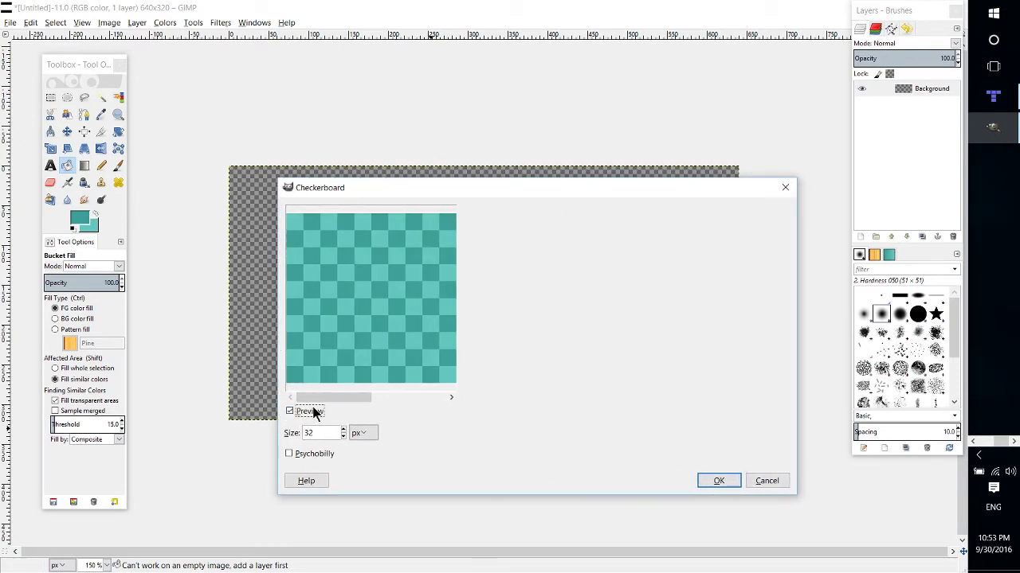
pyautogui.doubleClick(307, 434)
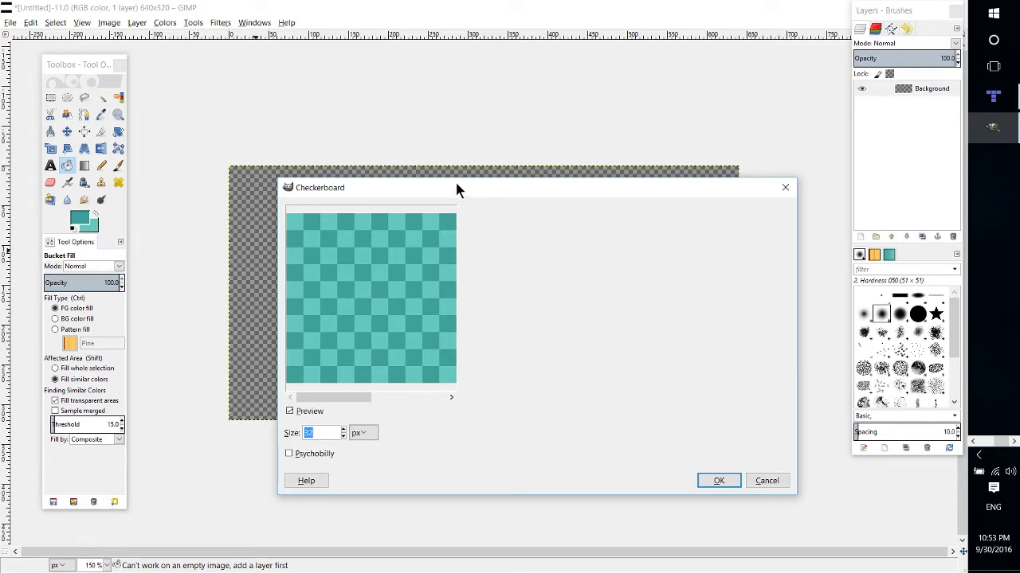
pyautogui.moveTo(458, 191); pyautogui.dragTo(463, 172)
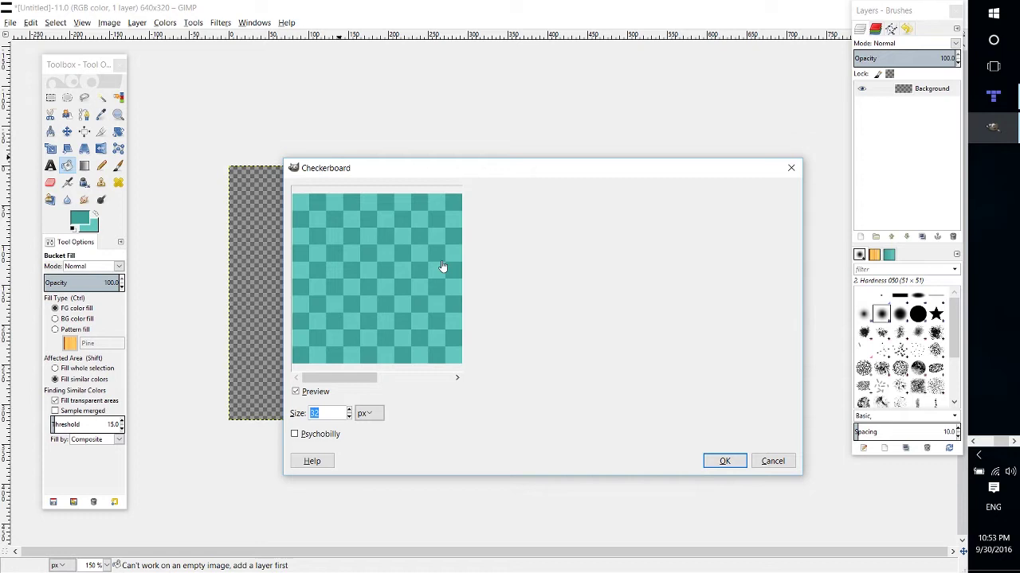
pyautogui.moveTo(408, 169); pyautogui.dragTo(445, 161)
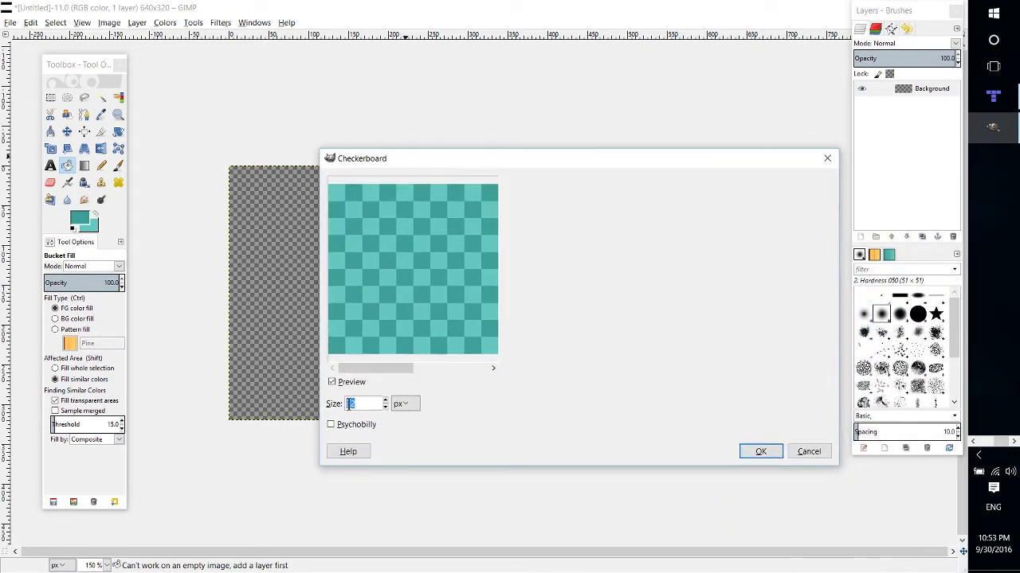
pyautogui.click(758, 452)
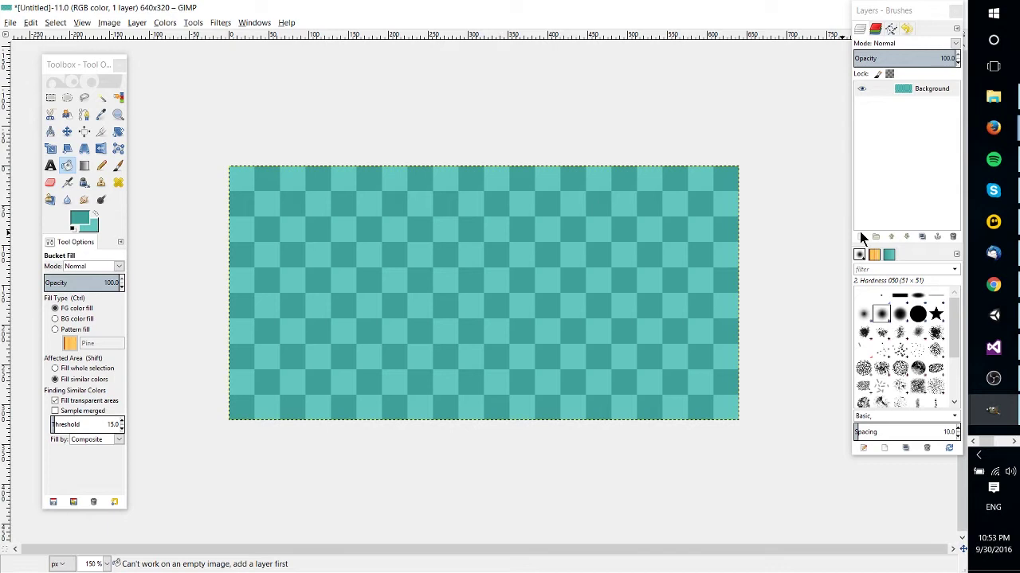
# Set the image grid spacing to 32 x 32 pixels with zero offset.
pyautogui.click(82, 22)
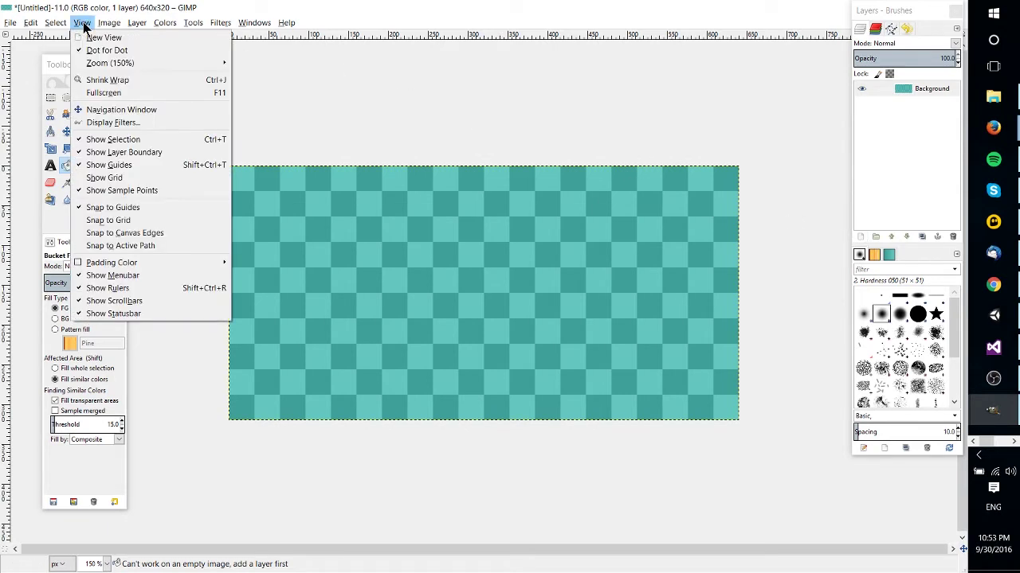
pyautogui.moveTo(101, 26)
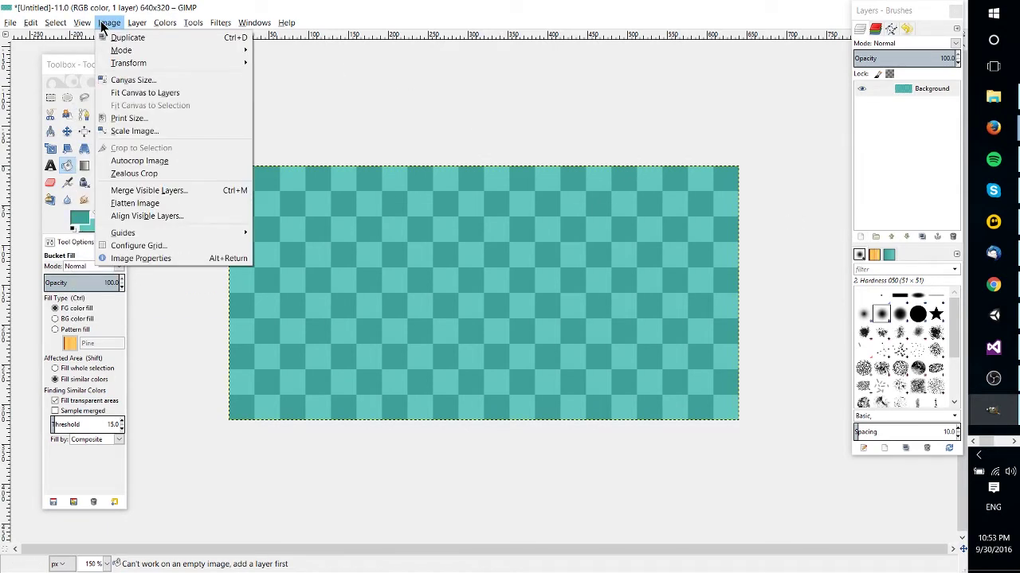
pyautogui.click(157, 246)
pyautogui.moveTo(169, 110); pyautogui.dragTo(844, 129)
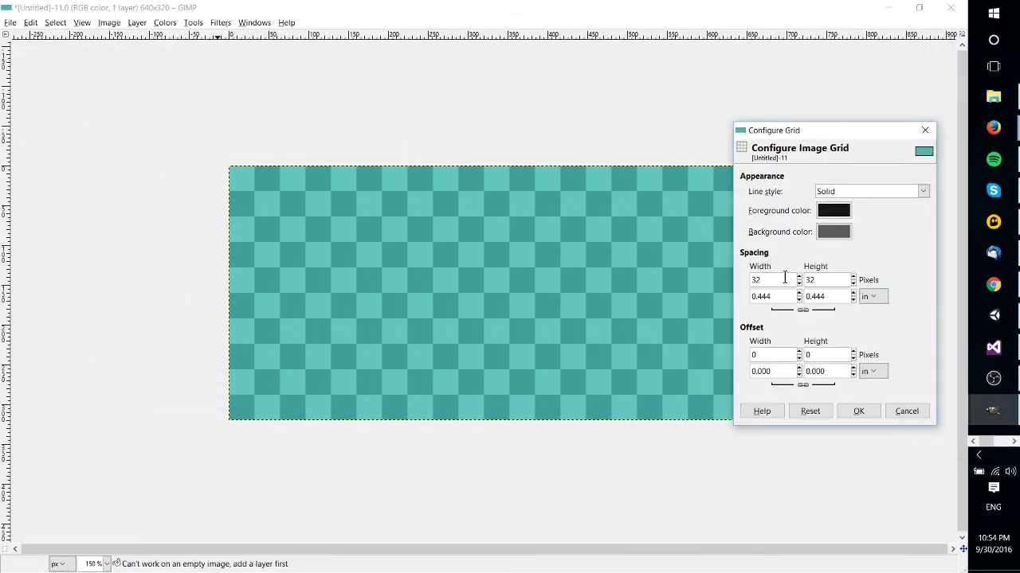
pyautogui.press('Tab')
pyautogui.moveTo(824, 131); pyautogui.dragTo(853, 132)
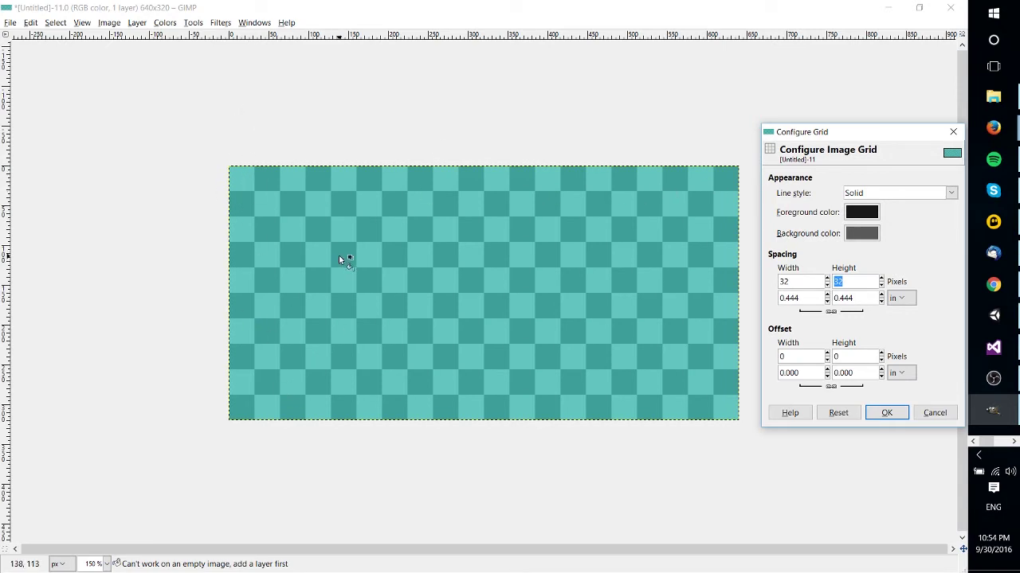
pyautogui.moveTo(858, 132); pyautogui.dragTo(267, 99)
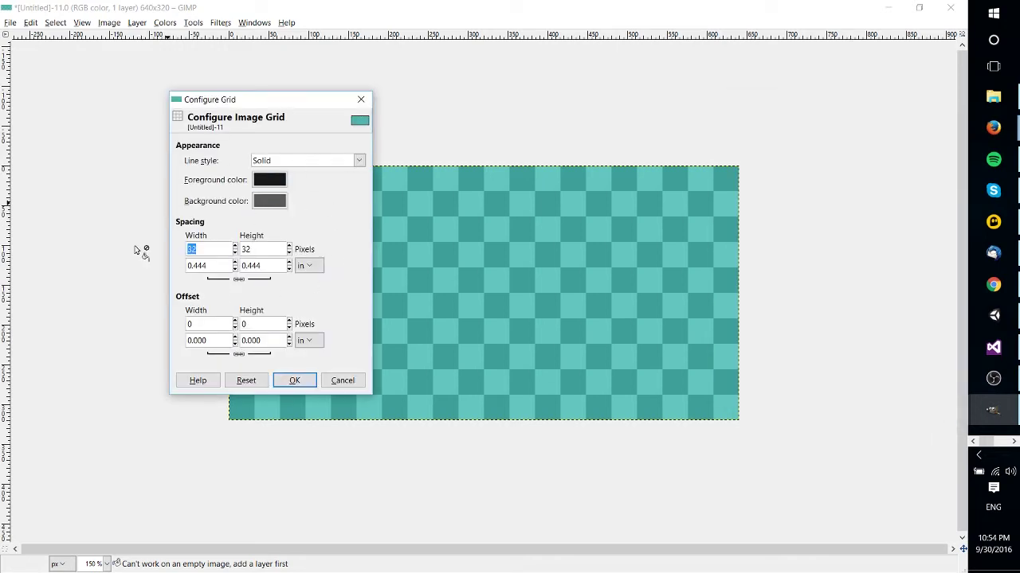
pyautogui.click(296, 384)
# Show the 32-px grid over the checkerboard, then start naming a new transparent layer.
pyautogui.click(82, 22)
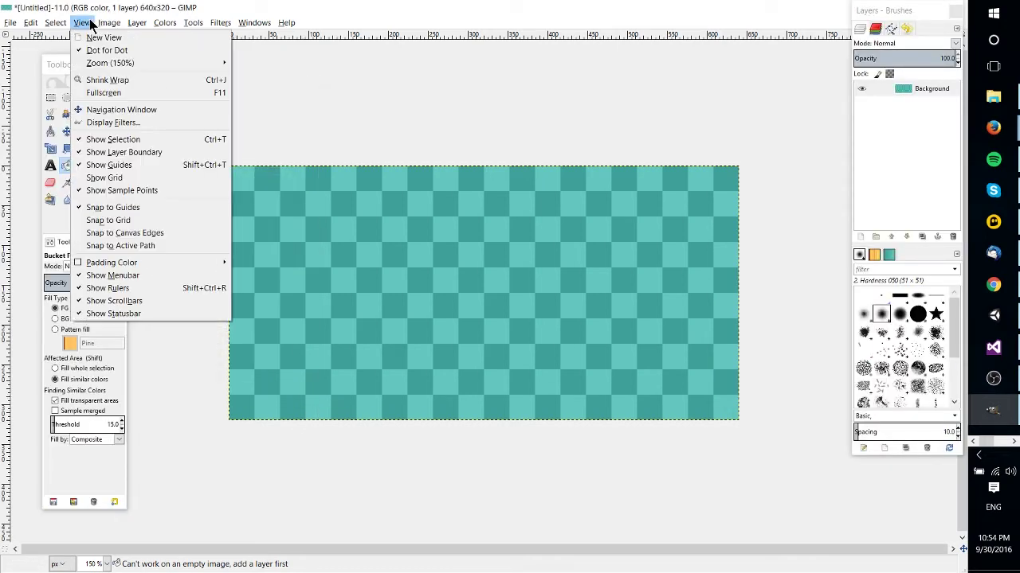
pyautogui.click(130, 178)
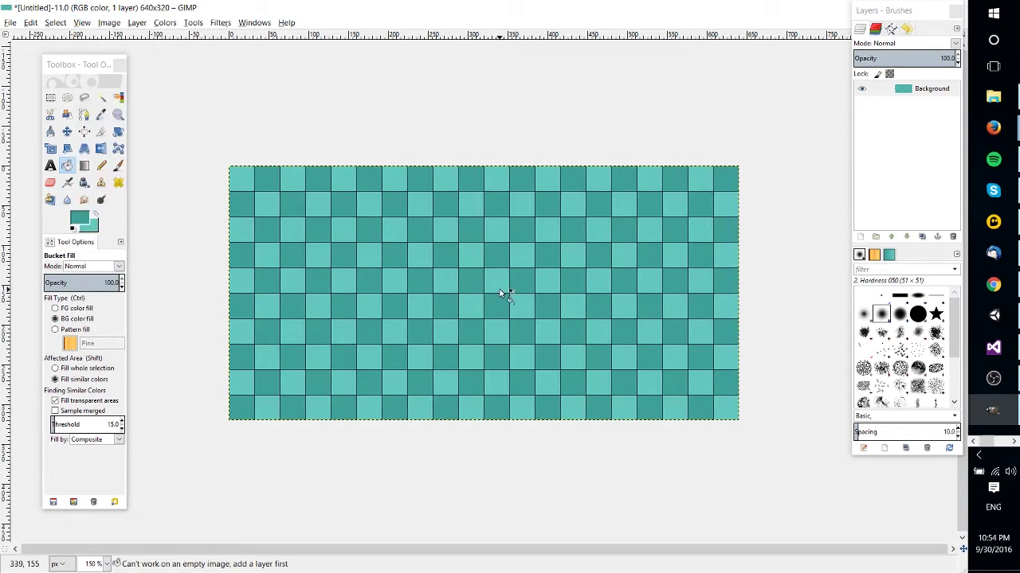
pyautogui.press('2')
pyautogui.press('-')
pyautogui.scroll(3, 426, 240)
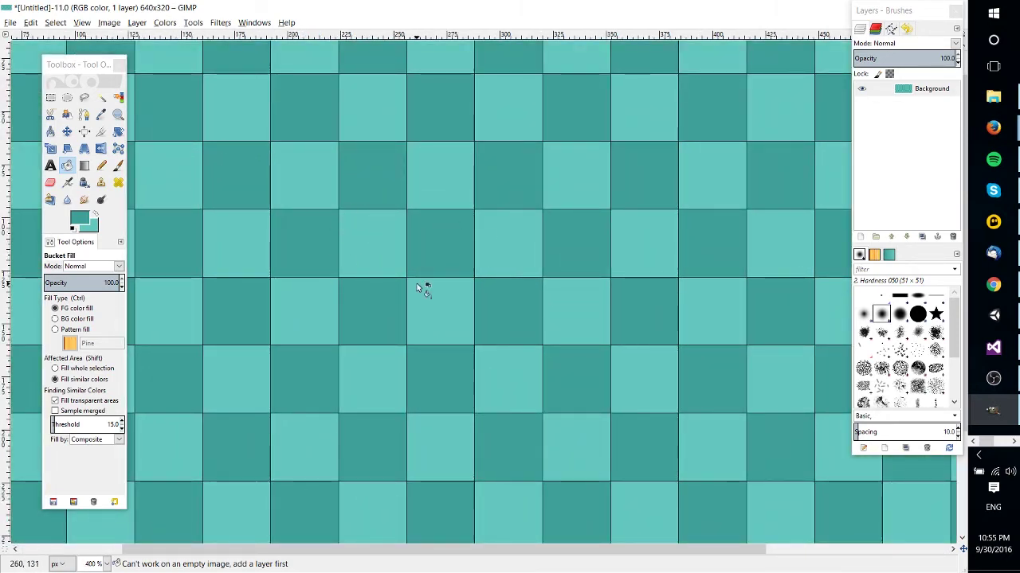
pyautogui.scroll(-2, 421, 288)
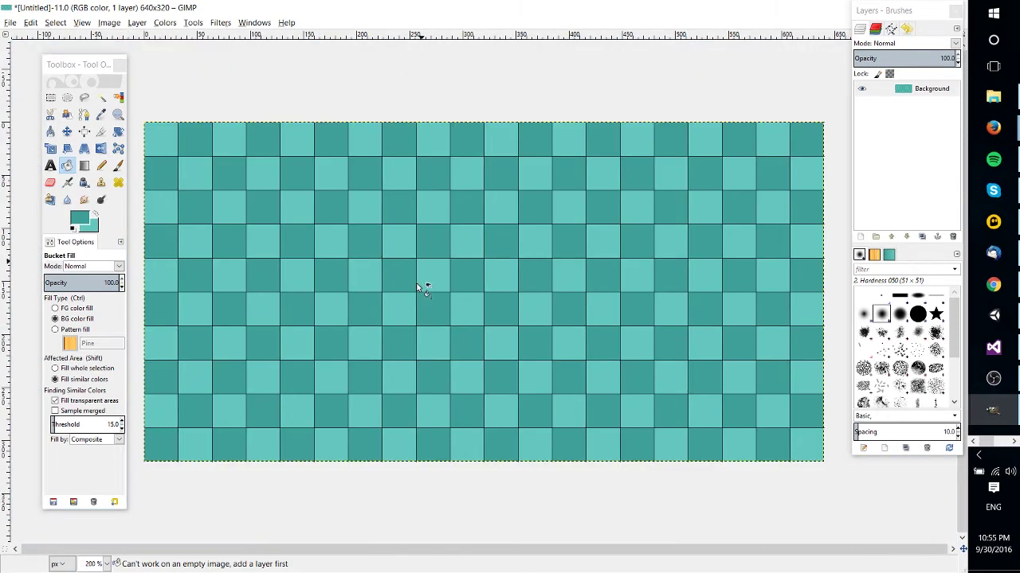
pyautogui.click(860, 238)
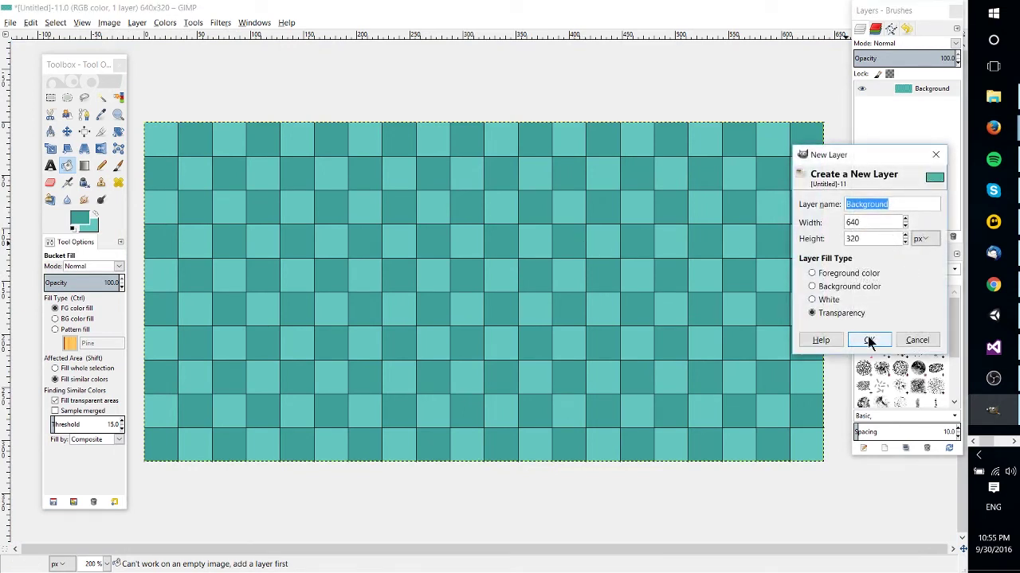
pyautogui.write('A')
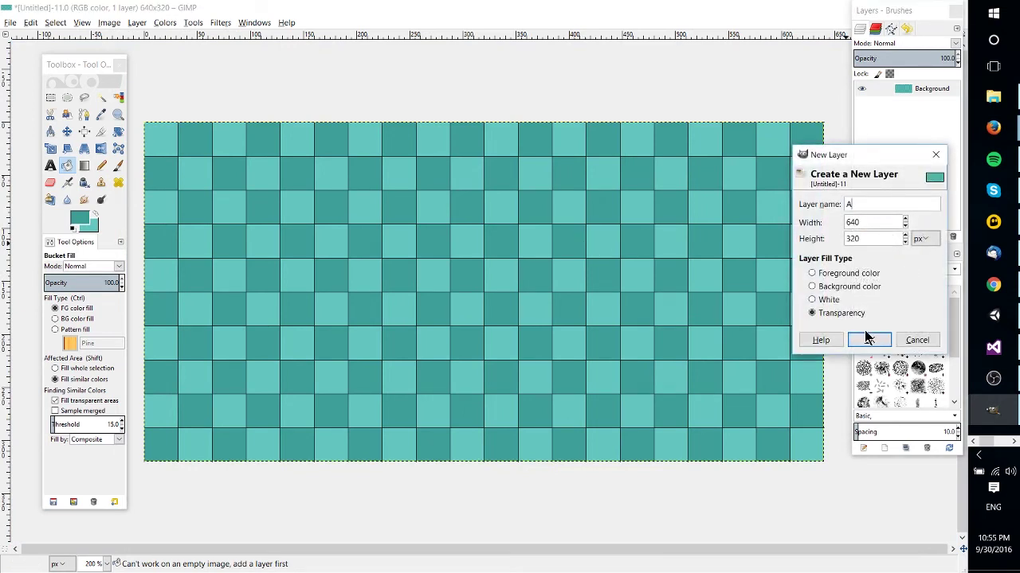
pyautogui.write('prites')
# Create the Sprites layer and set the Pencil tool to paint white (ffffff).
pyautogui.click(868, 340)
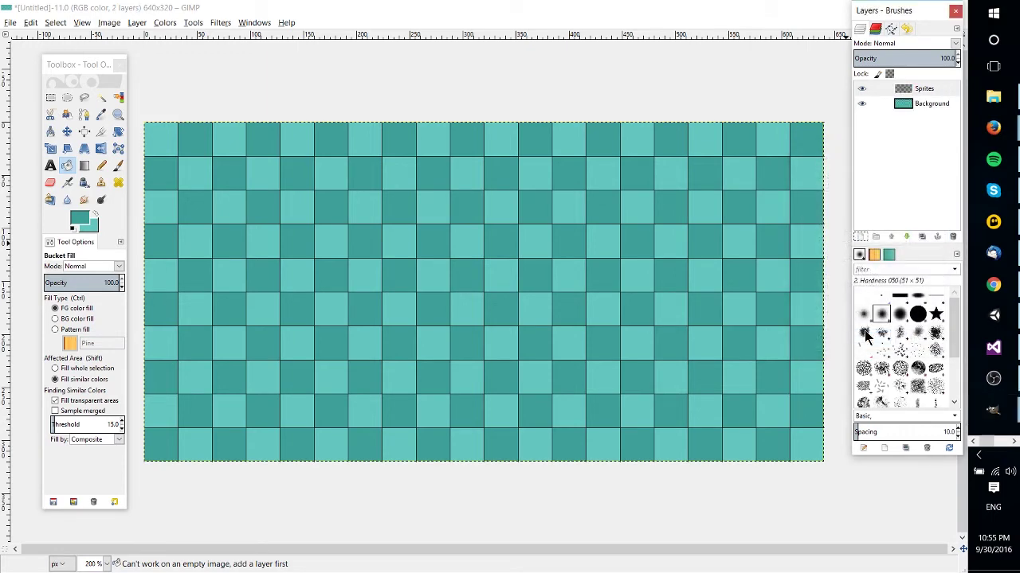
pyautogui.click(102, 167)
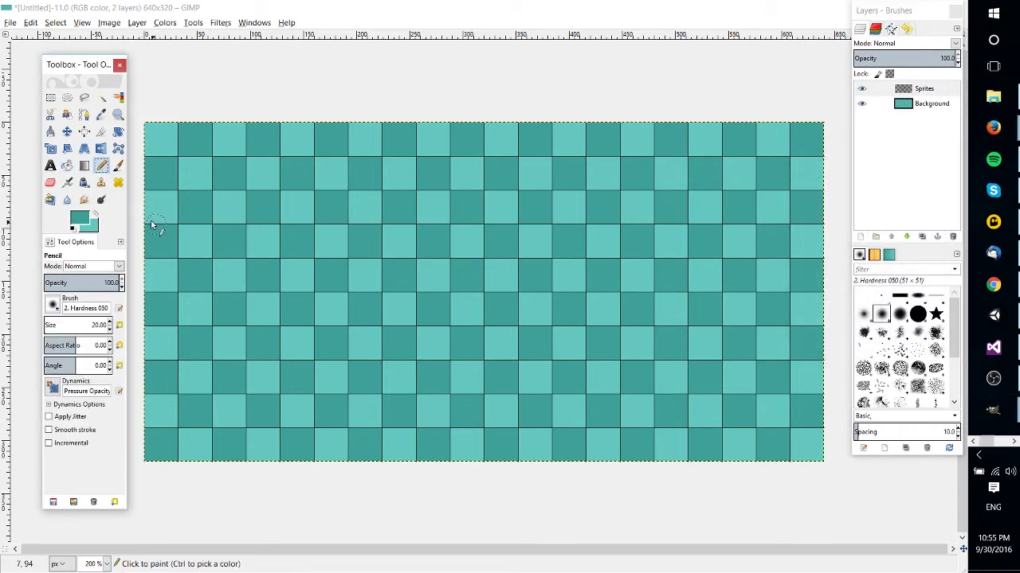
pyautogui.click(80, 220)
pyautogui.click(13, 115)
pyautogui.click(148, 260)
# Choose the 1. Pixel brush and set the brush size to 1.
pyautogui.click(56, 303)
pyautogui.click(54, 335)
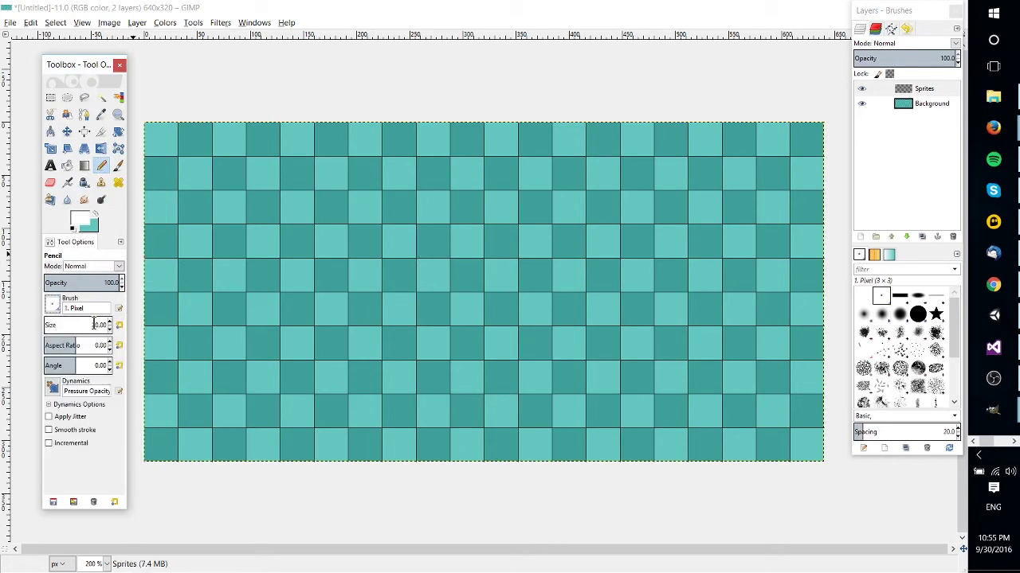
pyautogui.press('+')
pyautogui.press('+')
pyautogui.press('+')
pyautogui.click(95, 325)
pyautogui.write('32')
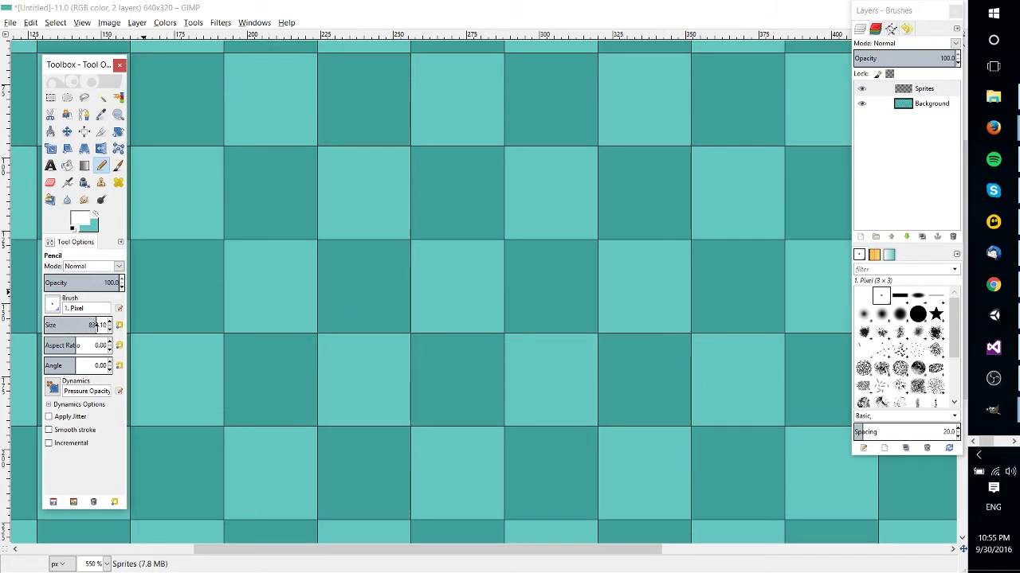
pyautogui.write('1')
pyautogui.press('Return')
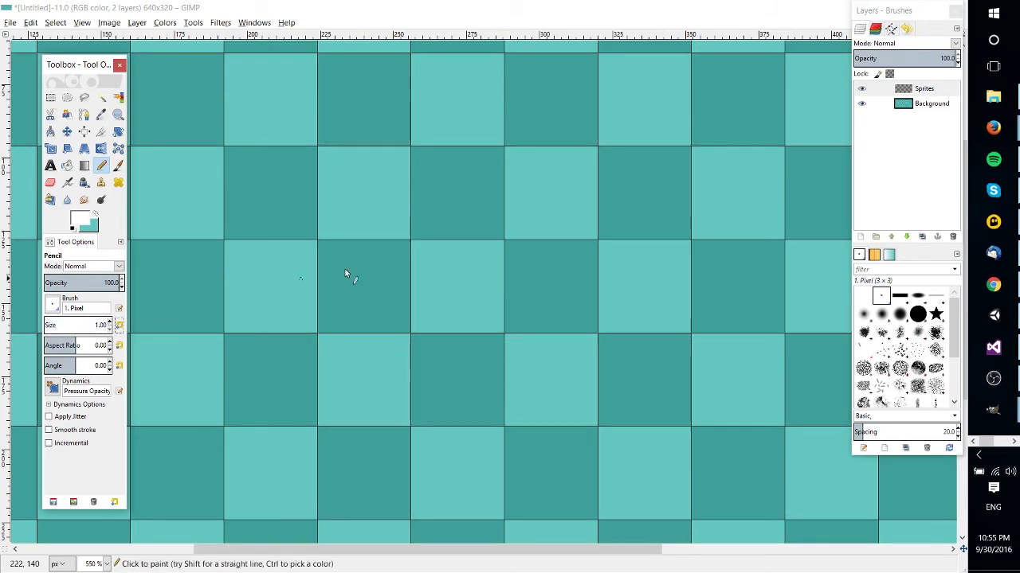
pyautogui.press('-')
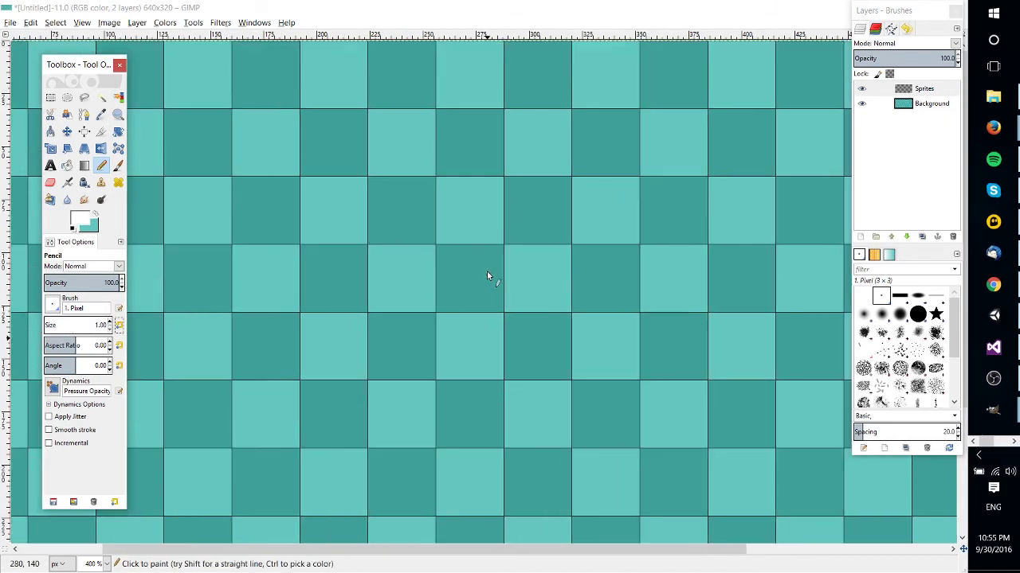
# Pencil white digits 4 and 0 in adjacent squares, then 7 and 6 above.
pyautogui.moveTo(458, 256)
pyautogui.mouseDown()
pyautogui.moveTo(455, 270)
pyautogui.moveTo(475, 291)
pyautogui.mouseUp()
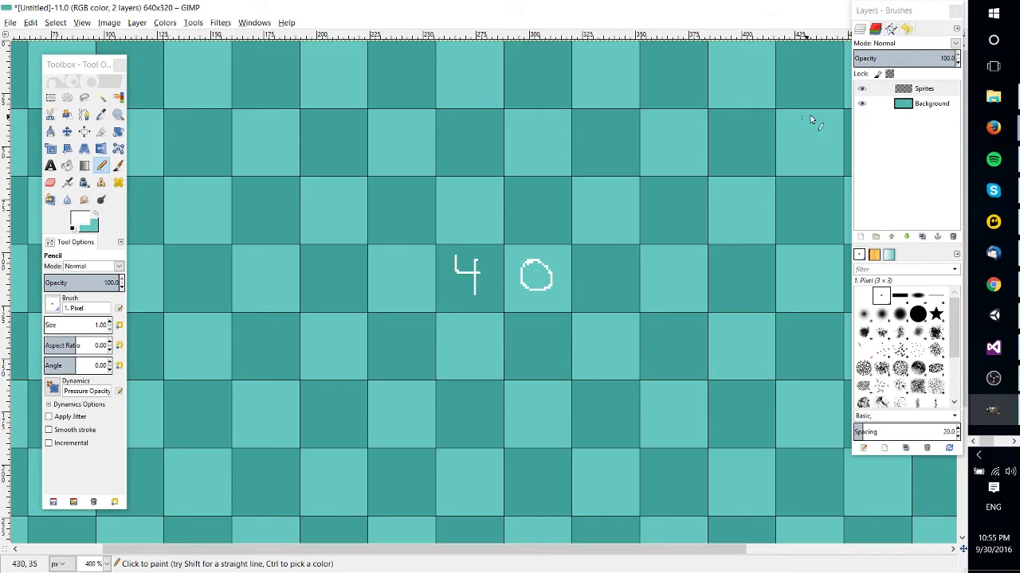
pyautogui.click(861, 104)
pyautogui.click(863, 106)
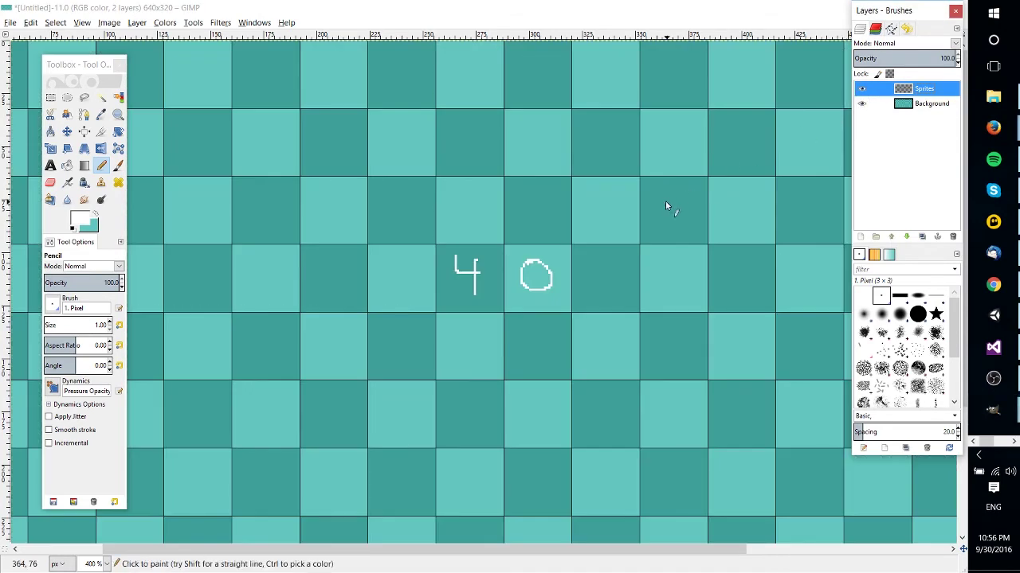
pyautogui.moveTo(593, 192); pyautogui.dragTo(605, 234)
pyautogui.hscroll(4, 653, 191)
pyautogui.scroll(2, 606, 215)
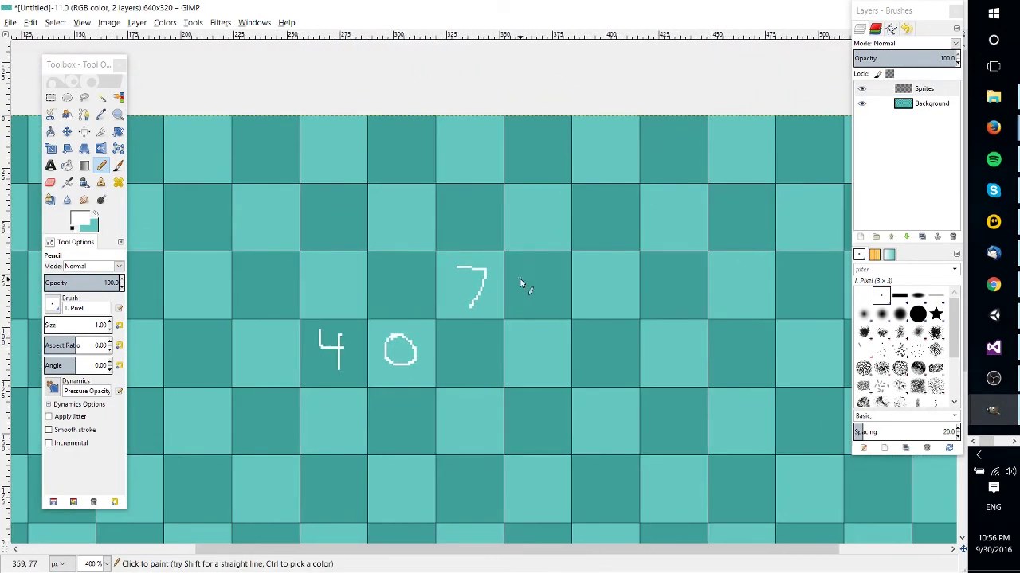
pyautogui.moveTo(552, 267)
pyautogui.mouseDown()
pyautogui.moveTo(523, 297)
pyautogui.moveTo(544, 309)
pyautogui.moveTo(525, 292)
pyautogui.mouseUp()
# Hide the teal Background layer and zoom out to 200%.
pyautogui.click(861, 105)
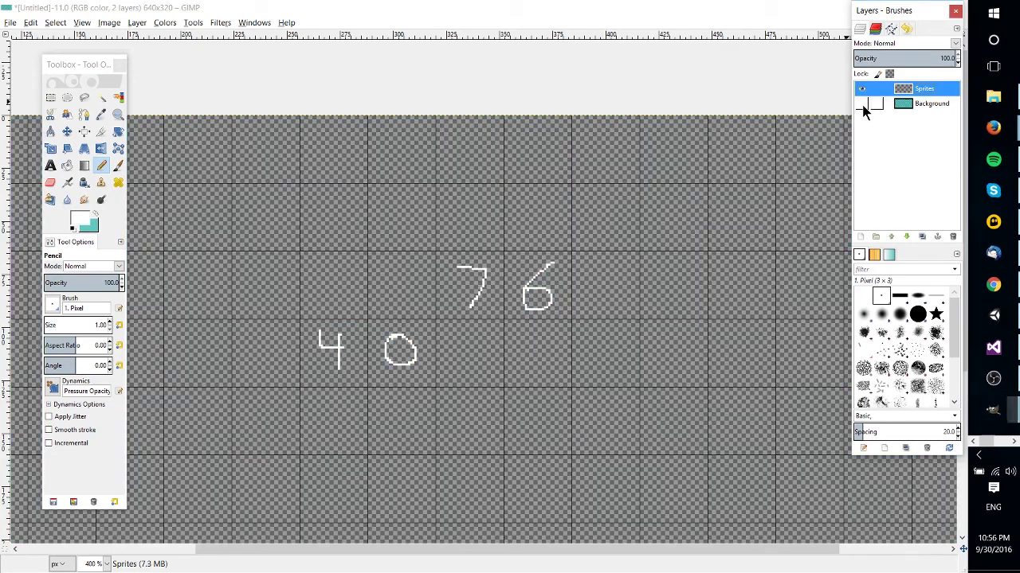
pyautogui.keyDown('ctrl'); pyautogui.scroll(-2, 666, 236); pyautogui.keyUp('ctrl')
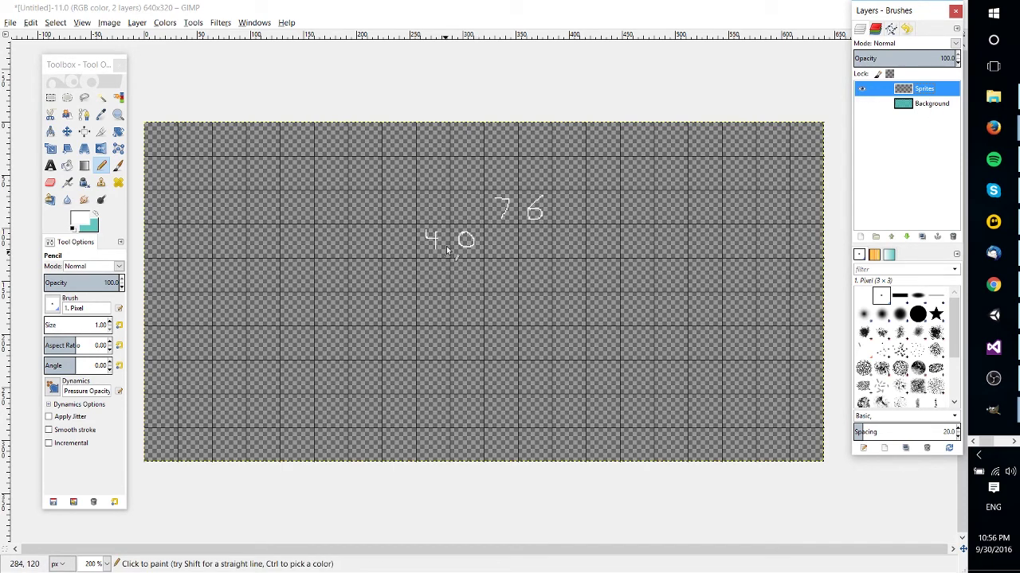
# Export the sprite sheet as Untitled.png with the default PNG options.
pyautogui.click(13, 23)
pyautogui.click(45, 177)
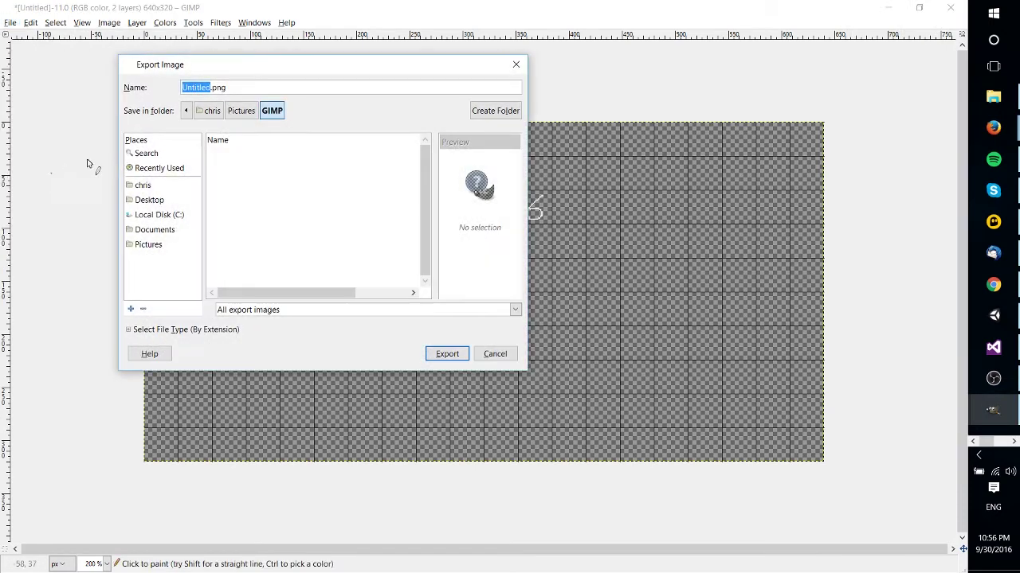
pyautogui.click(447, 355)
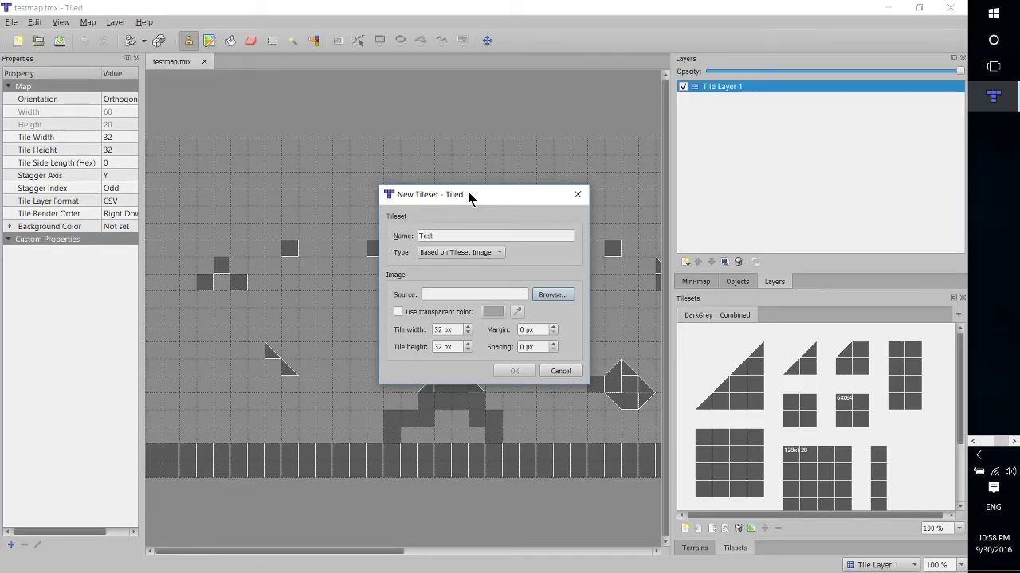
# Build the Test tileset from Desktop's Untitled.png with 32 px tiles and view its tiles.
pyautogui.click(539, 293)
pyautogui.moveTo(505, 220); pyautogui.dragTo(538, 192)
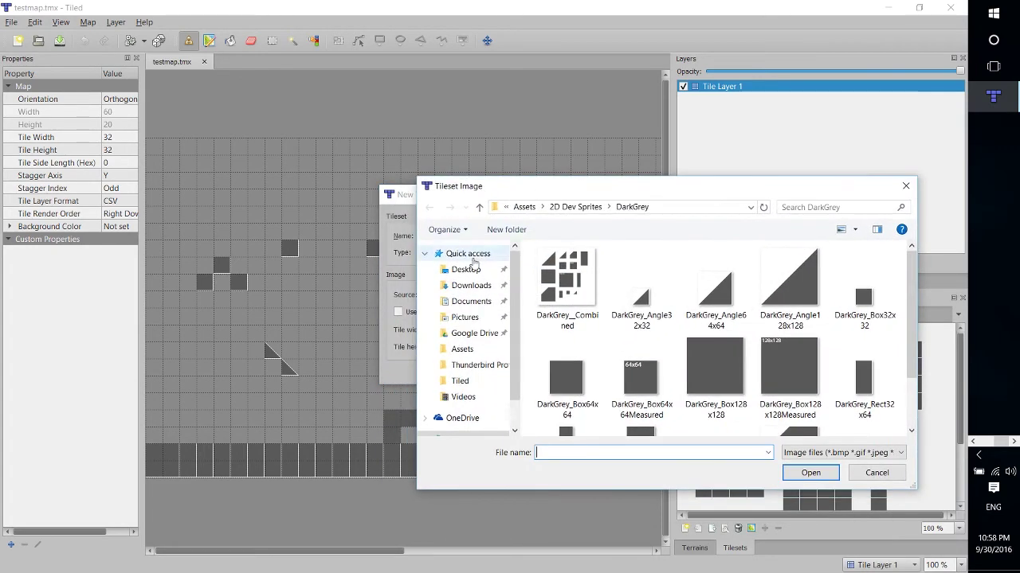
pyautogui.click(465, 269)
pyautogui.doubleClick(720, 269)
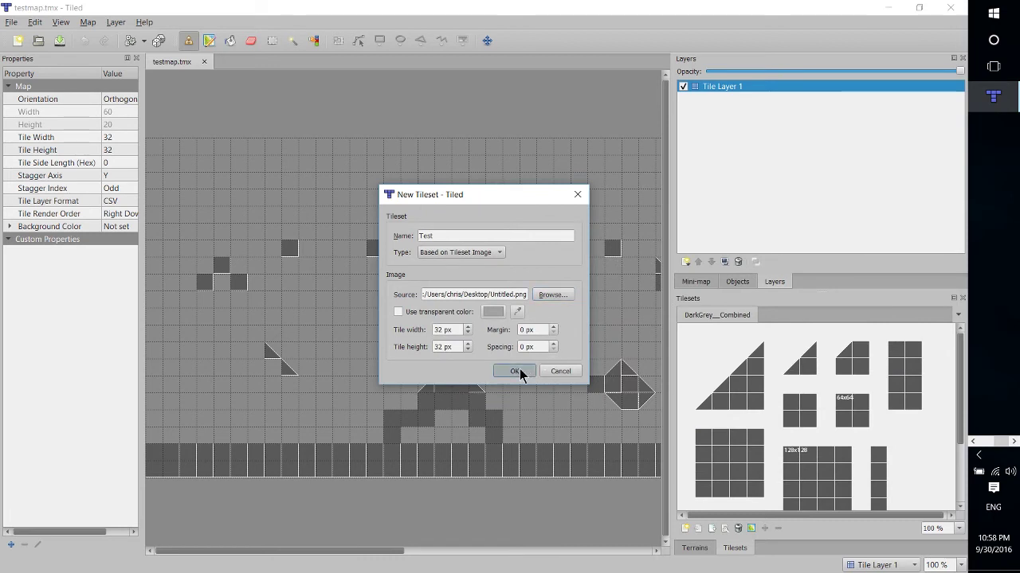
pyautogui.moveTo(459, 328); pyautogui.dragTo(413, 340)
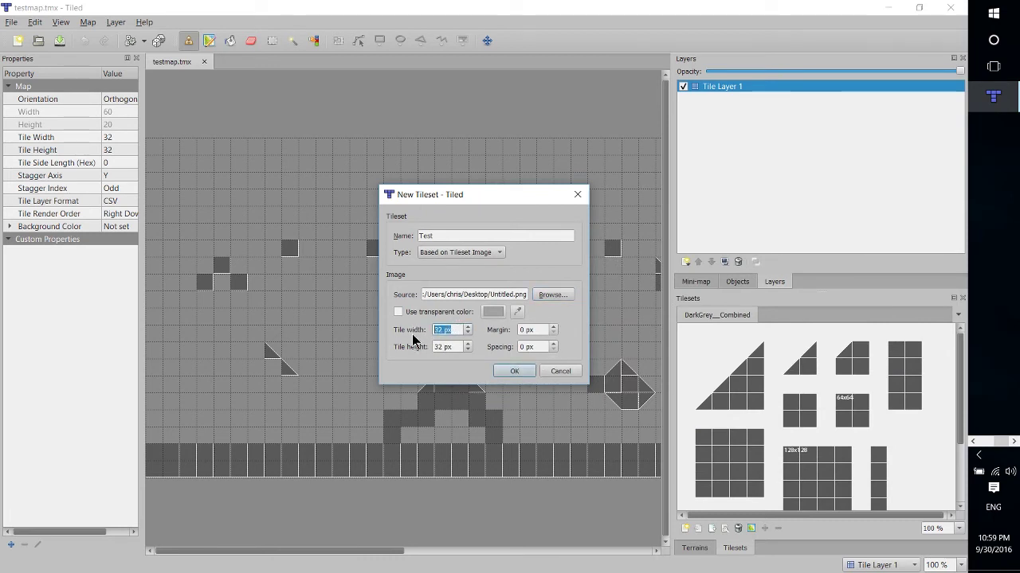
pyautogui.click(526, 371)
pyautogui.click(783, 316)
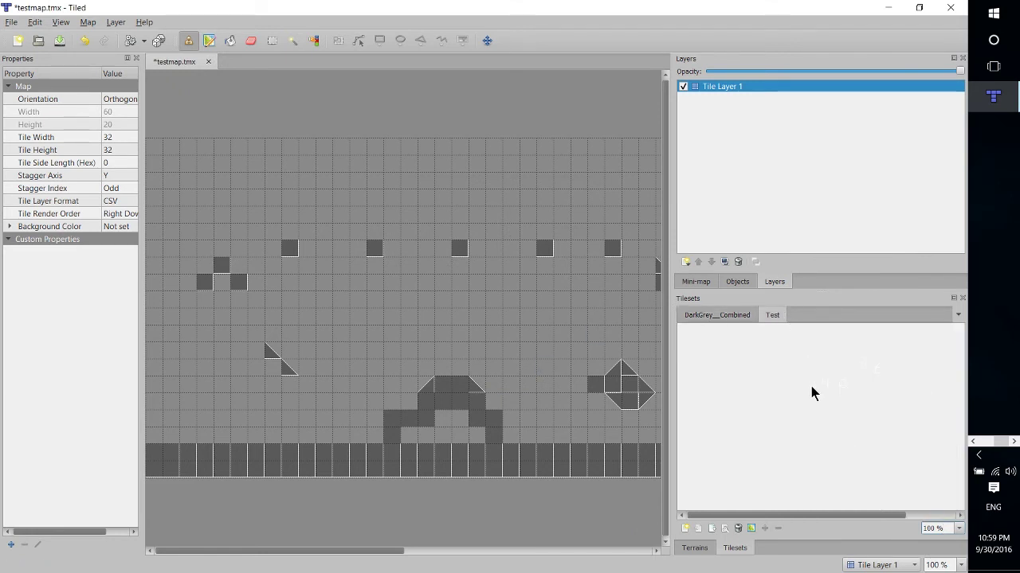
# Browse the Test tileset's number tiles to find the 6 tile.
pyautogui.scroll(1, 822, 384)
pyautogui.scroll(-1, 822, 384)
pyautogui.scroll(1, 822, 384)
pyautogui.moveTo(809, 516); pyautogui.dragTo(878, 505)
pyautogui.click(820, 395)
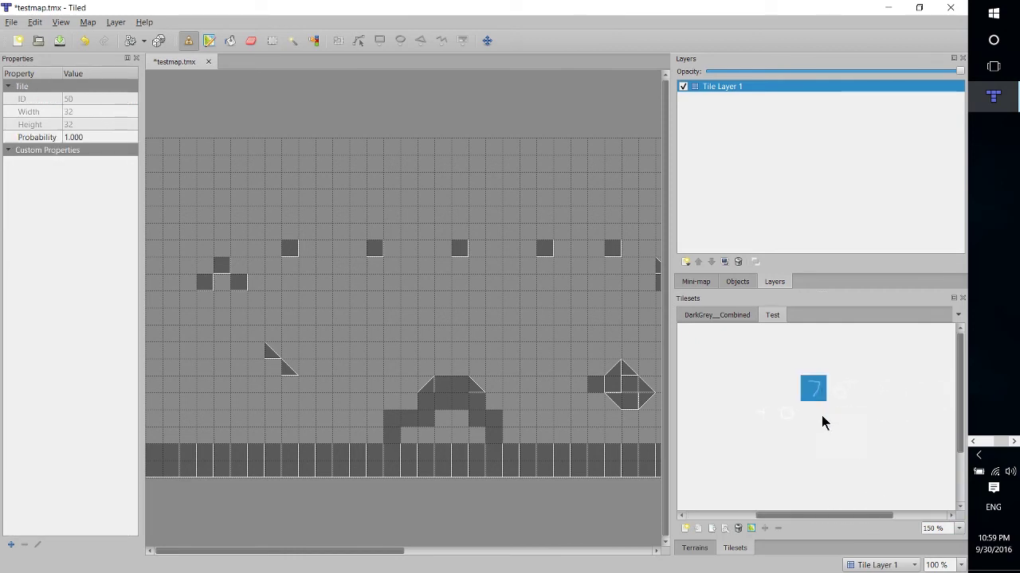
pyautogui.click(835, 389)
pyautogui.click(798, 380)
pyautogui.click(814, 390)
pyautogui.click(838, 371)
pyautogui.click(859, 360)
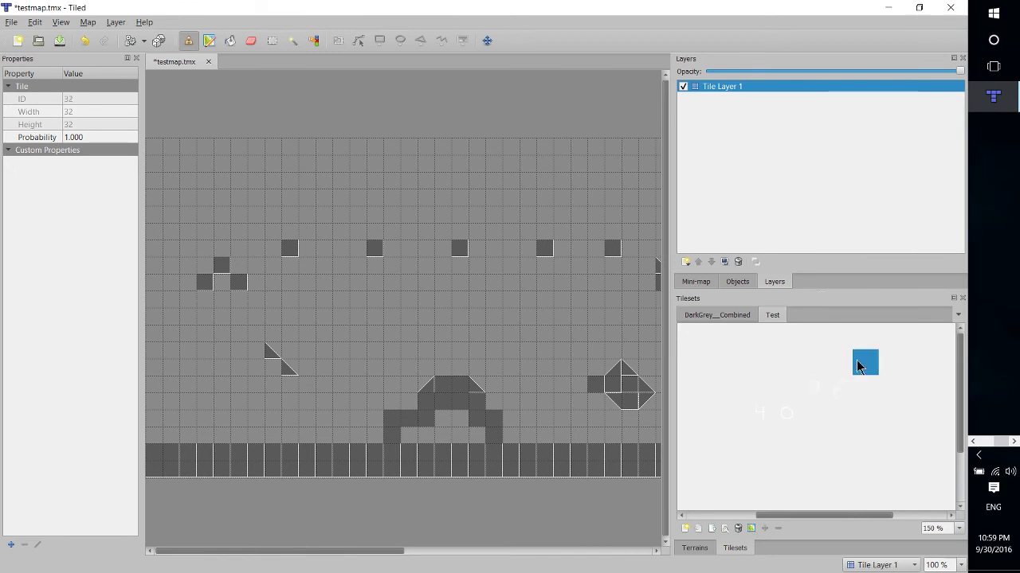
pyautogui.click(866, 396)
pyautogui.click(839, 415)
# Stamp a 6 with a 7 above it, a 0 beside it, and a row of 4s below.
pyautogui.click(839, 390)
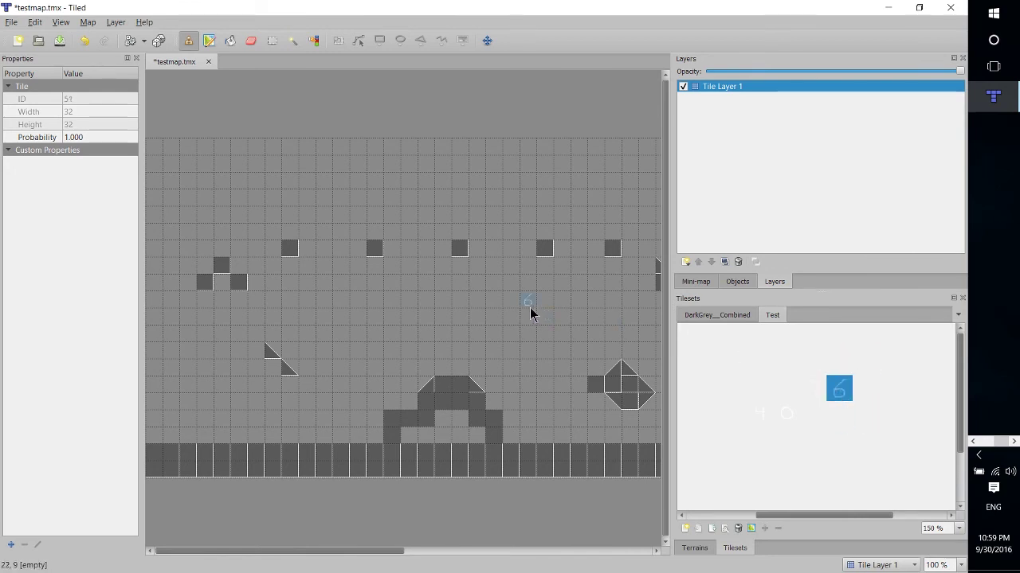
pyautogui.click(500, 313)
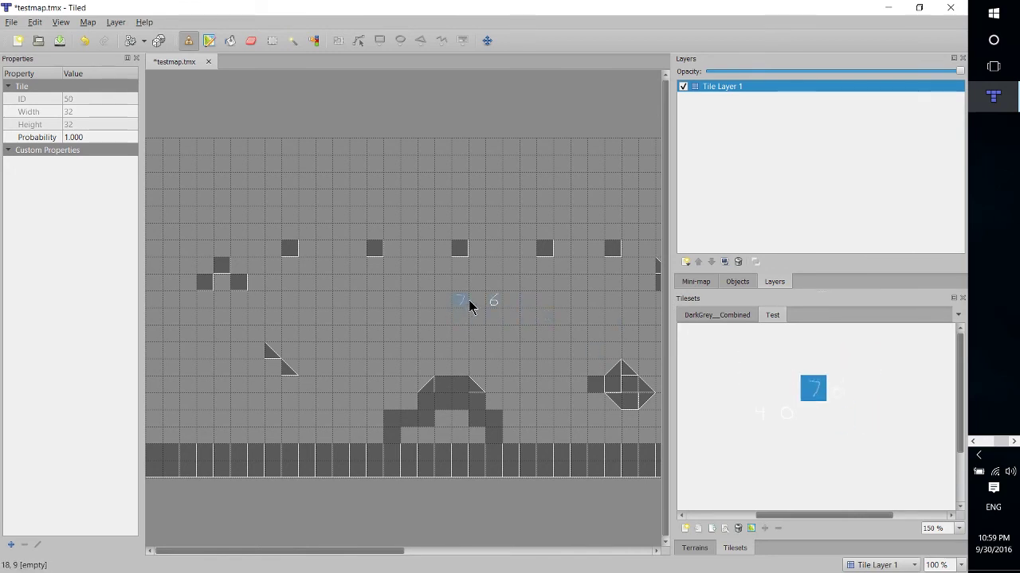
pyautogui.click(494, 291)
pyautogui.click(787, 414)
pyautogui.click(511, 300)
pyautogui.click(761, 414)
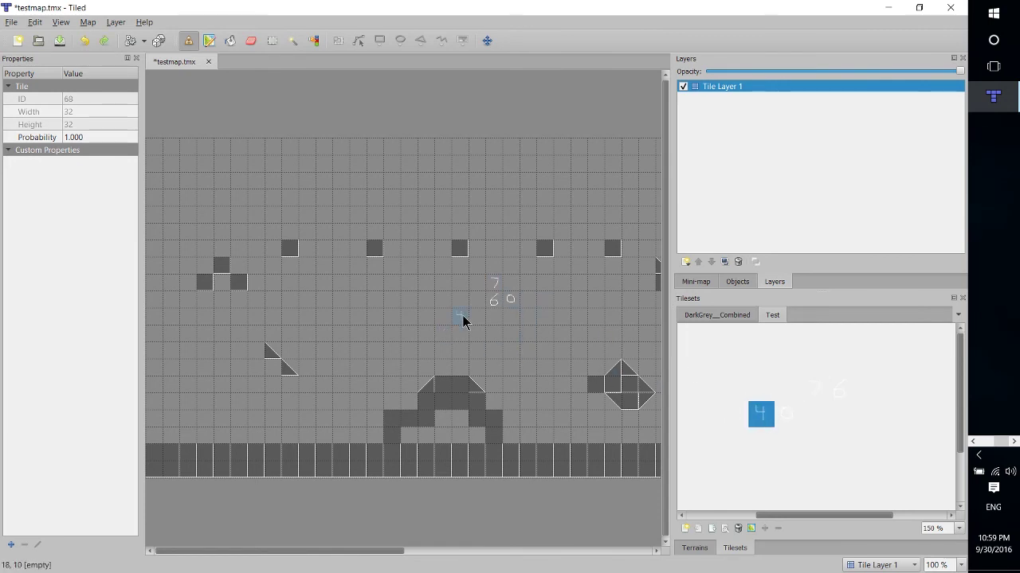
pyautogui.moveTo(460, 317); pyautogui.dragTo(547, 318)
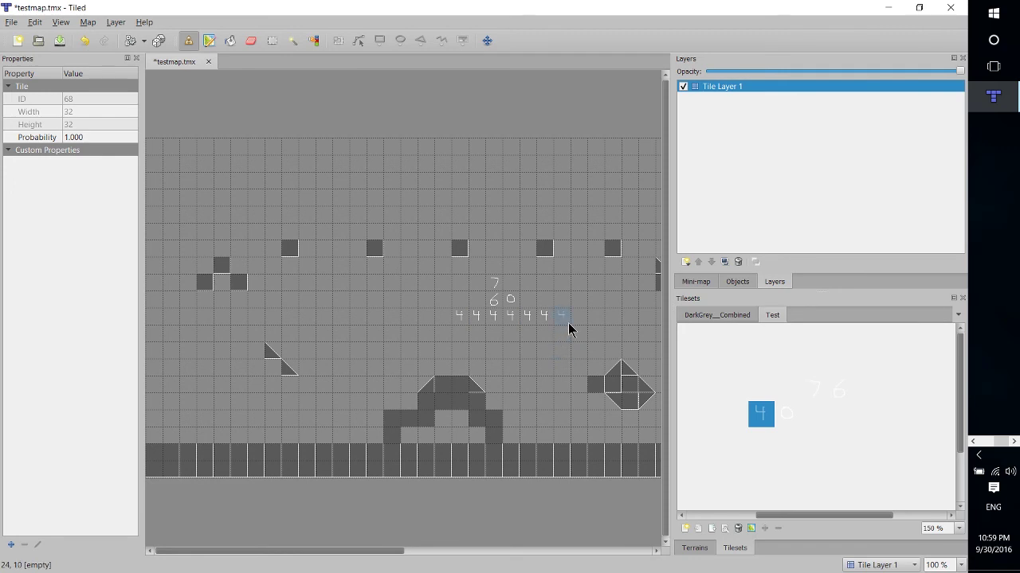
# Scroll across the tileset and select several of its empty tiles.
pyautogui.hscroll(2, 542, 328)
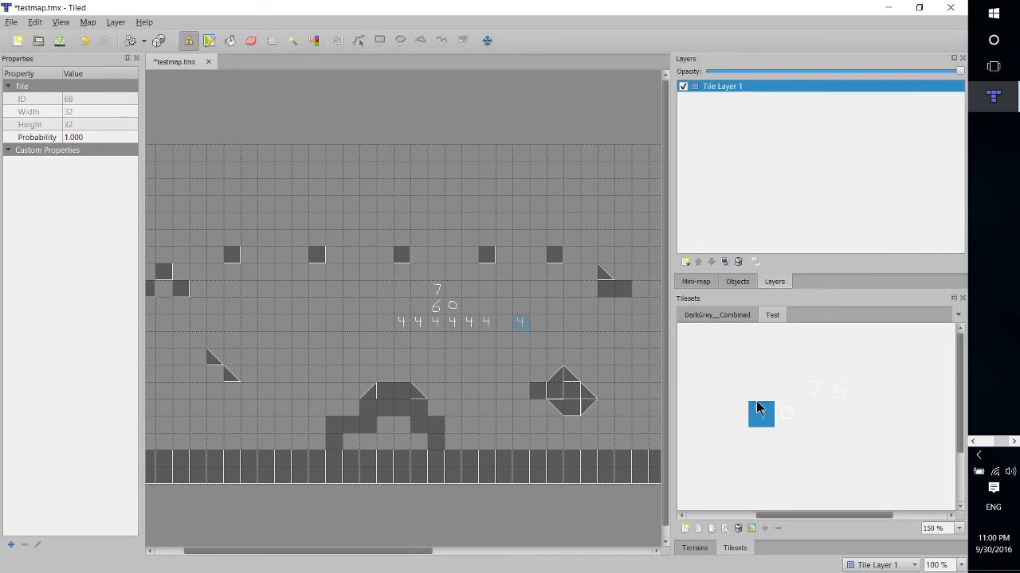
pyautogui.click(758, 443)
pyautogui.click(787, 443)
pyautogui.click(813, 442)
pyautogui.click(866, 440)
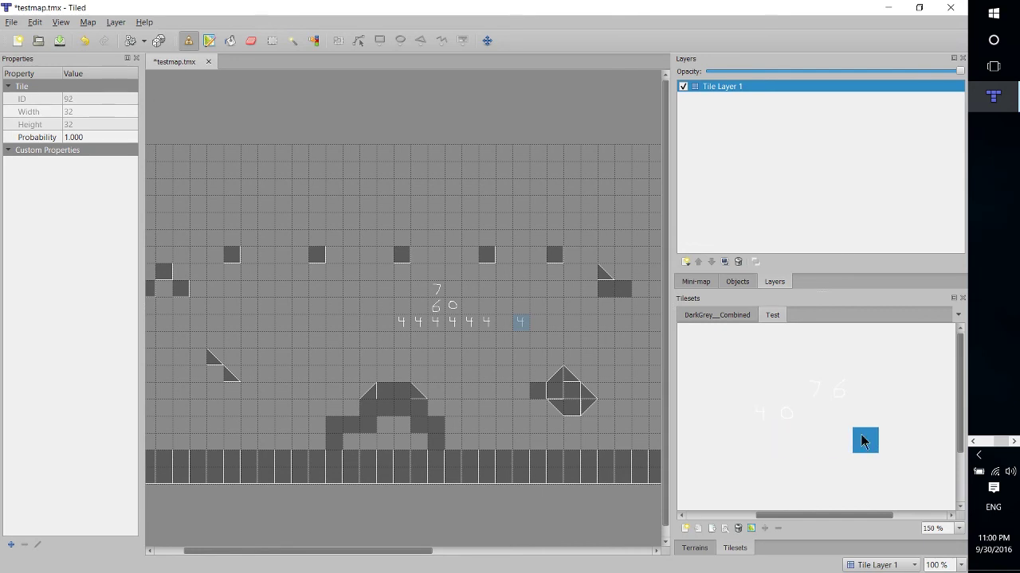
pyautogui.click(770, 443)
pyautogui.click(884, 448)
pyautogui.click(872, 448)
# Bring the exported [Untitled] GIMP image to the front and zoom it to 100%, then 150%.
pyautogui.click(980, 450)
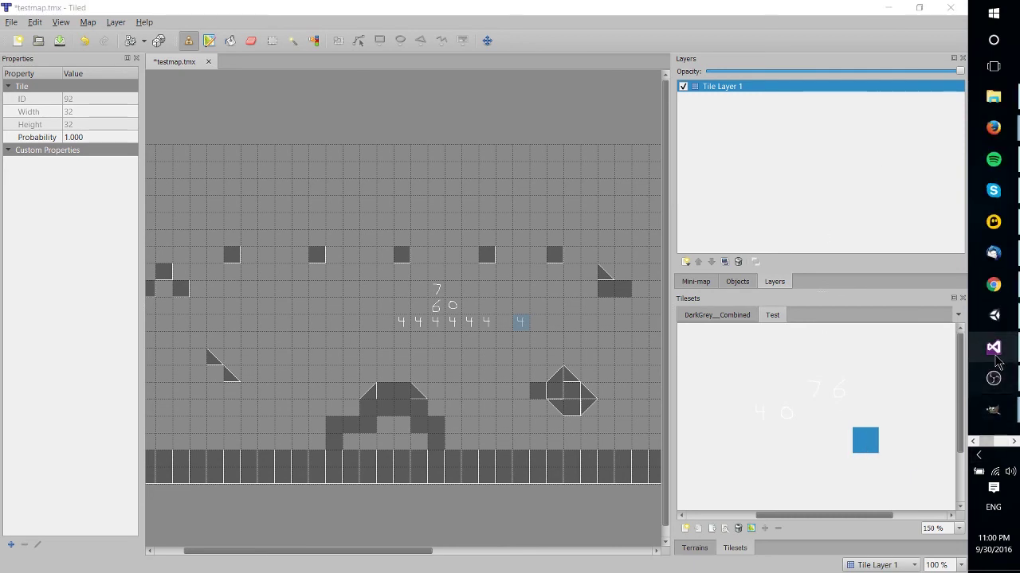
pyautogui.moveTo(993, 409)
pyautogui.click(900, 518)
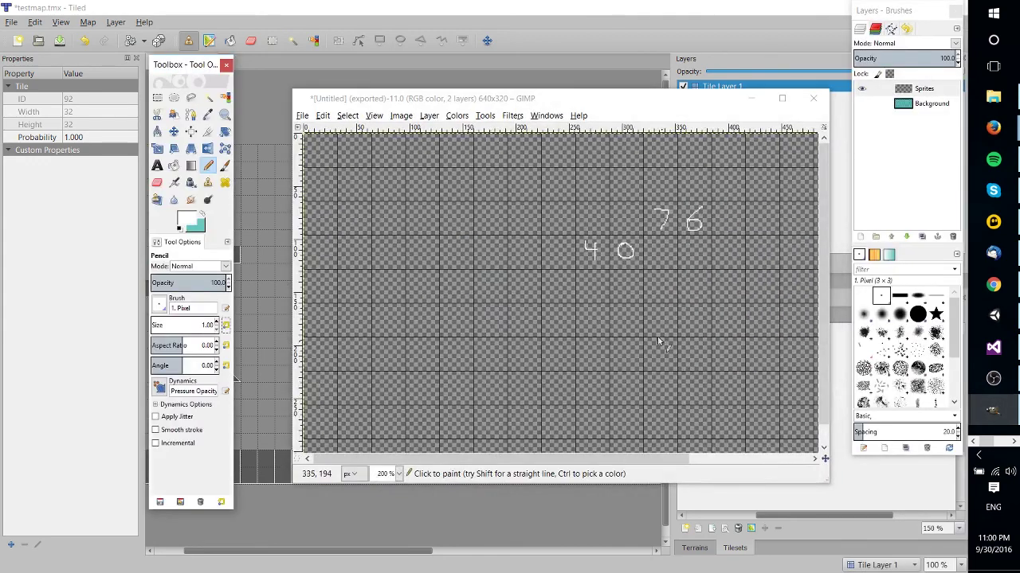
pyautogui.press('1')
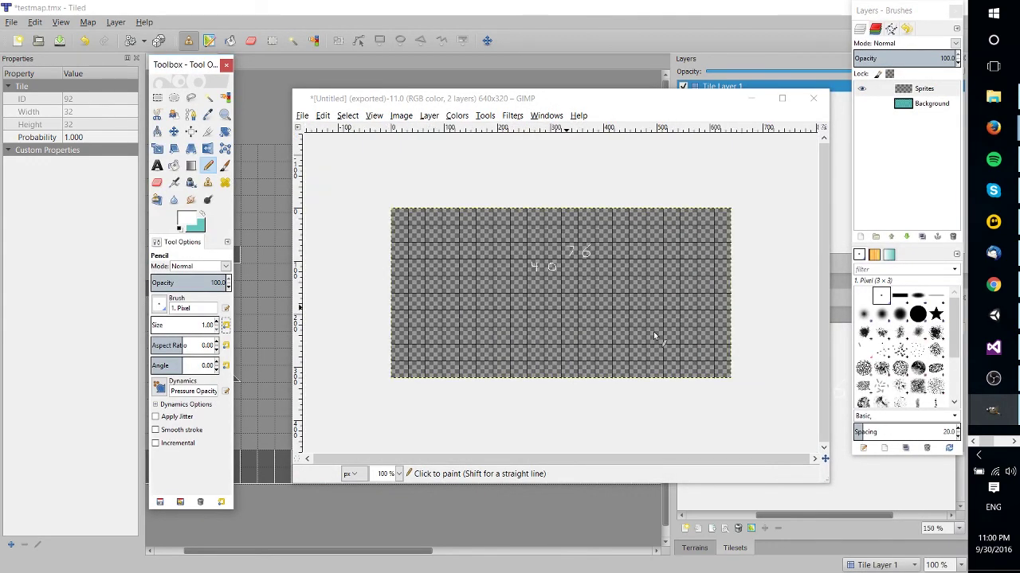
pyautogui.press('+')
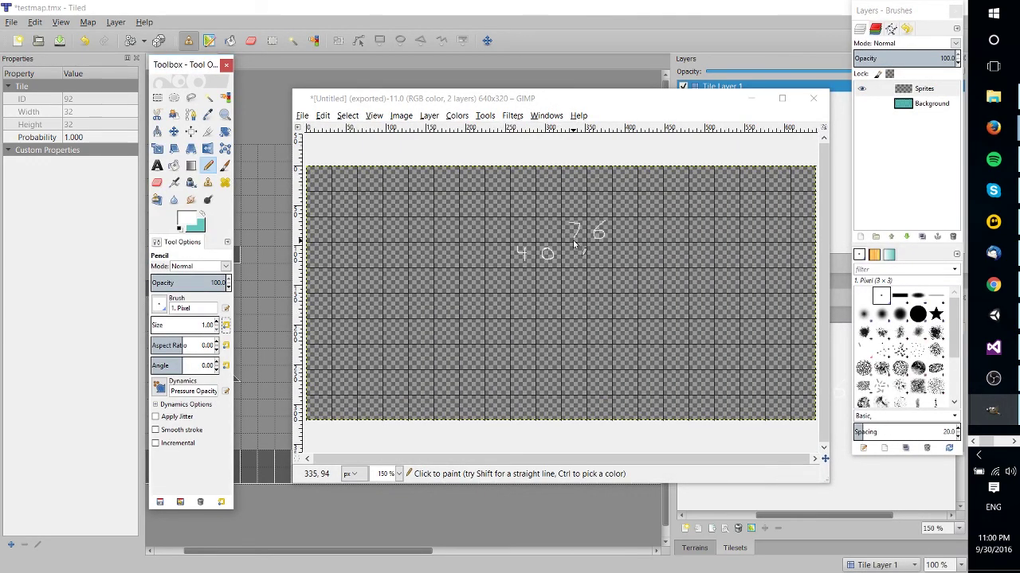